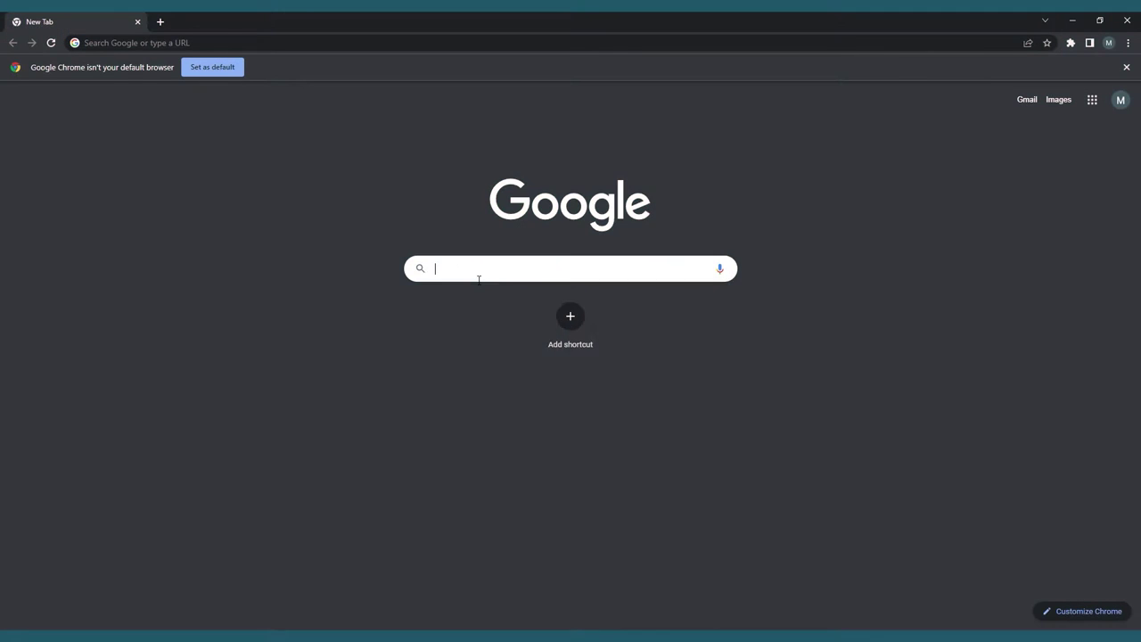
pyautogui.click(487, 268)
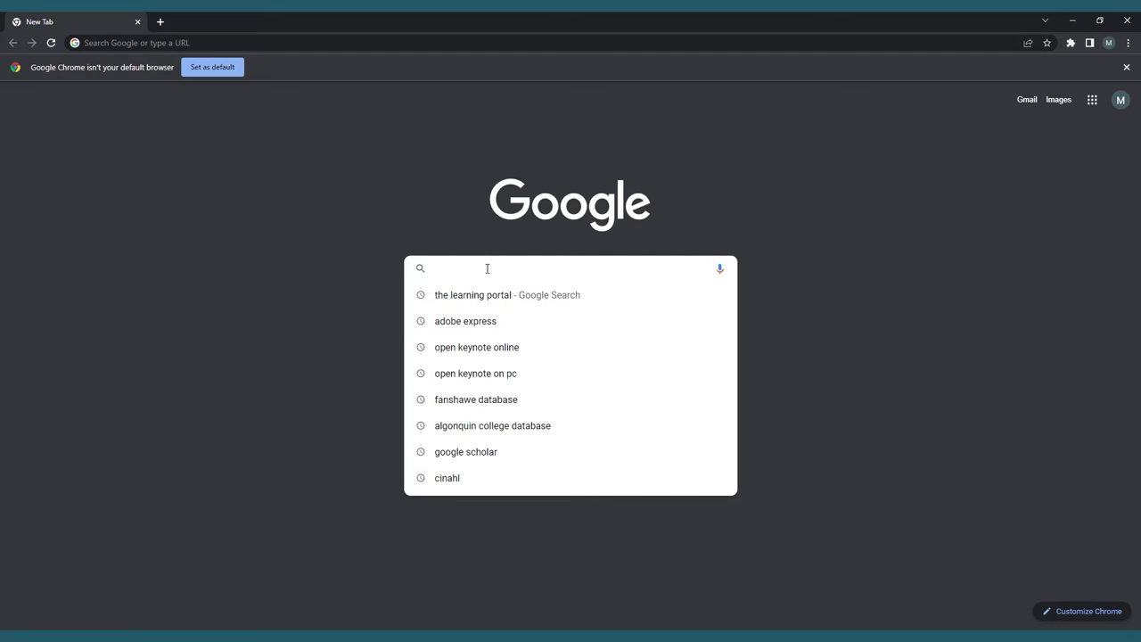
pyautogui.write('www.express.adobe.com')
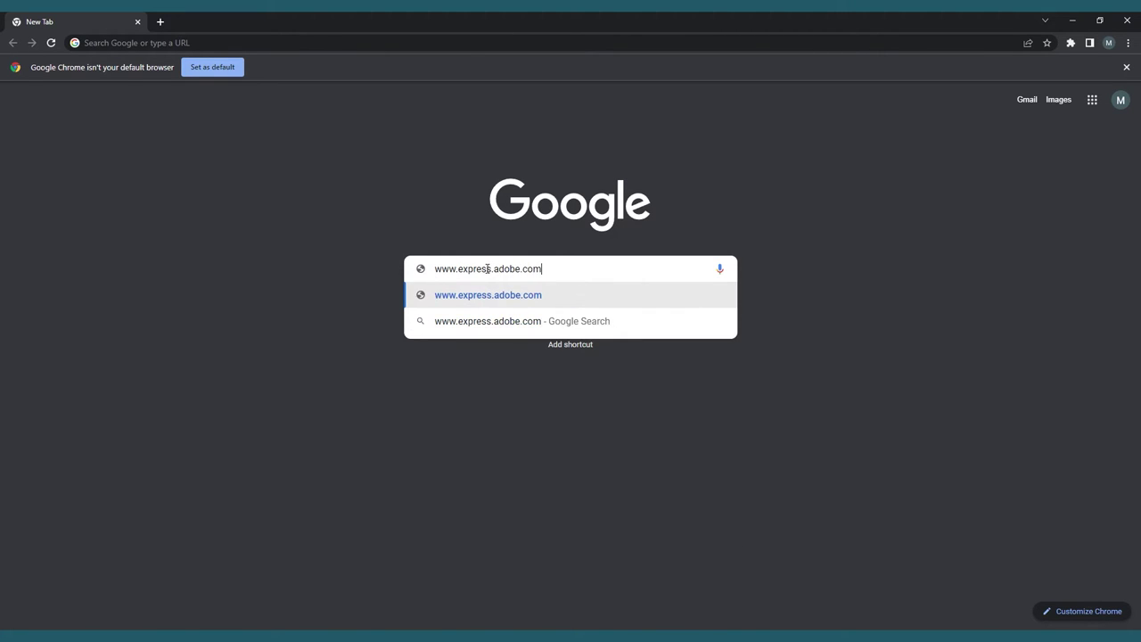
pyautogui.press('Return')
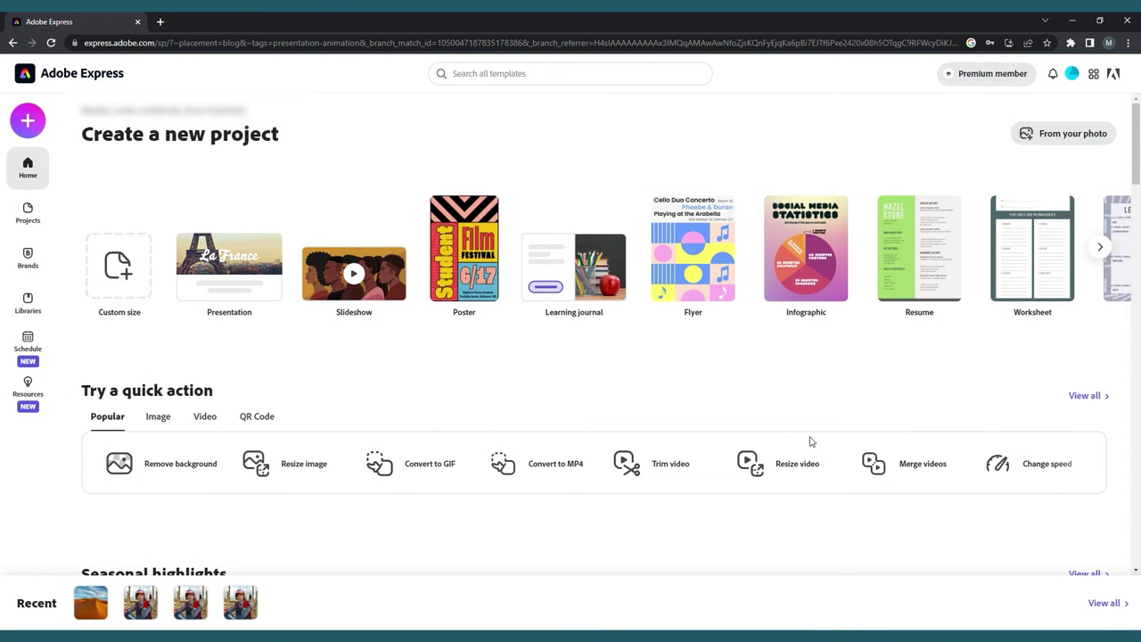
# Start a new blank Web page project from the Create new menu
pyautogui.click(36, 127)
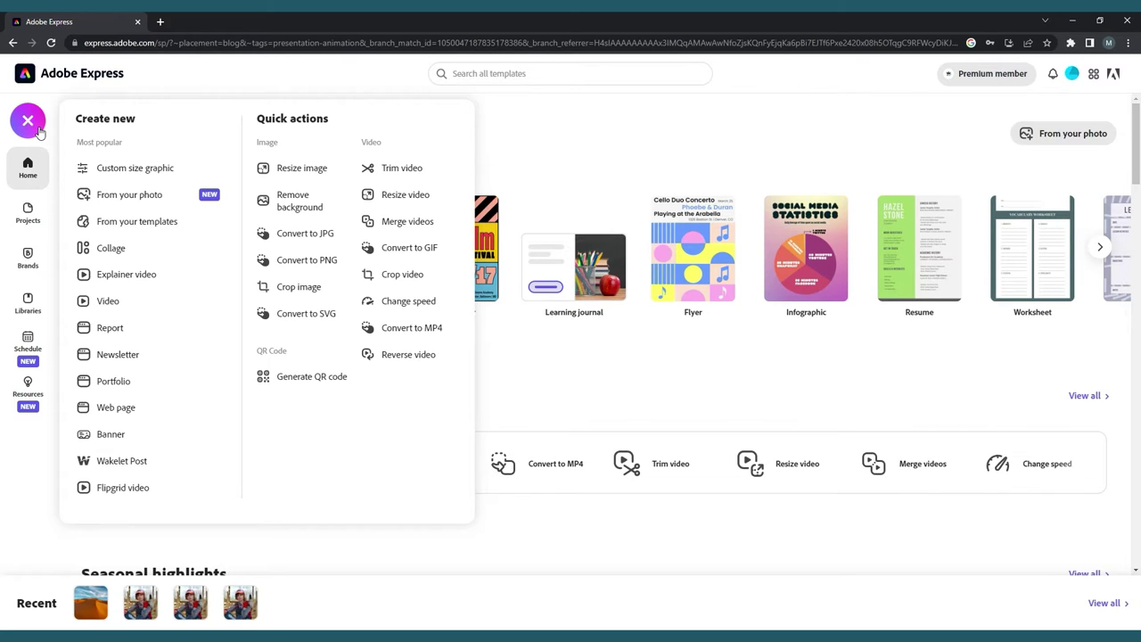
pyautogui.click(189, 414)
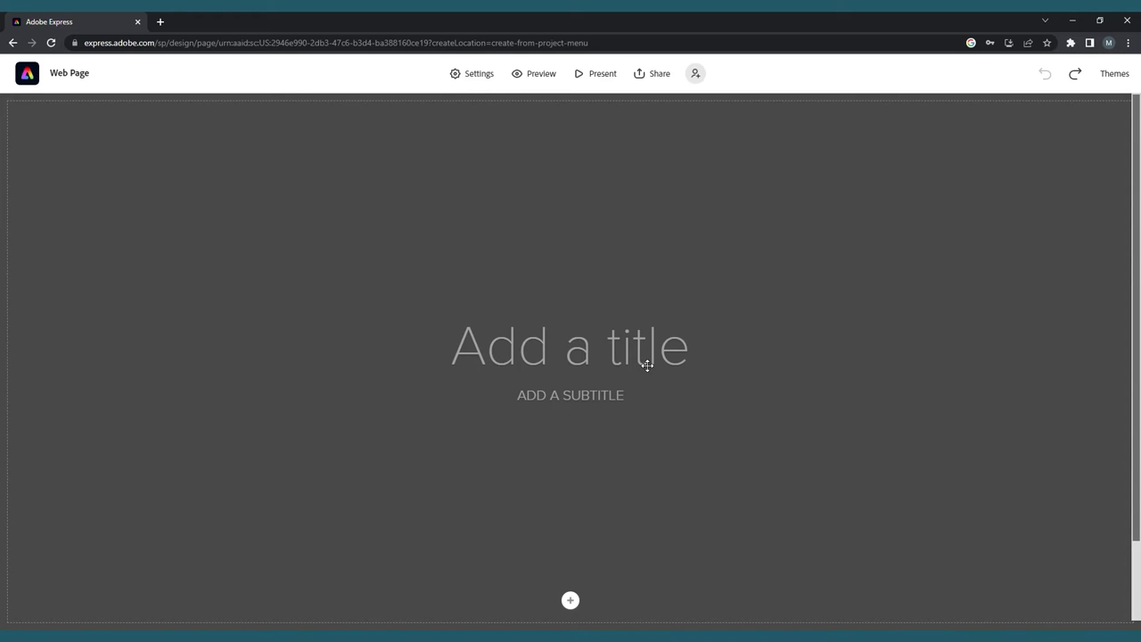
# Try the Tereza and Bruce themes, then settle on the Nightcap theme
pyautogui.click(1115, 74)
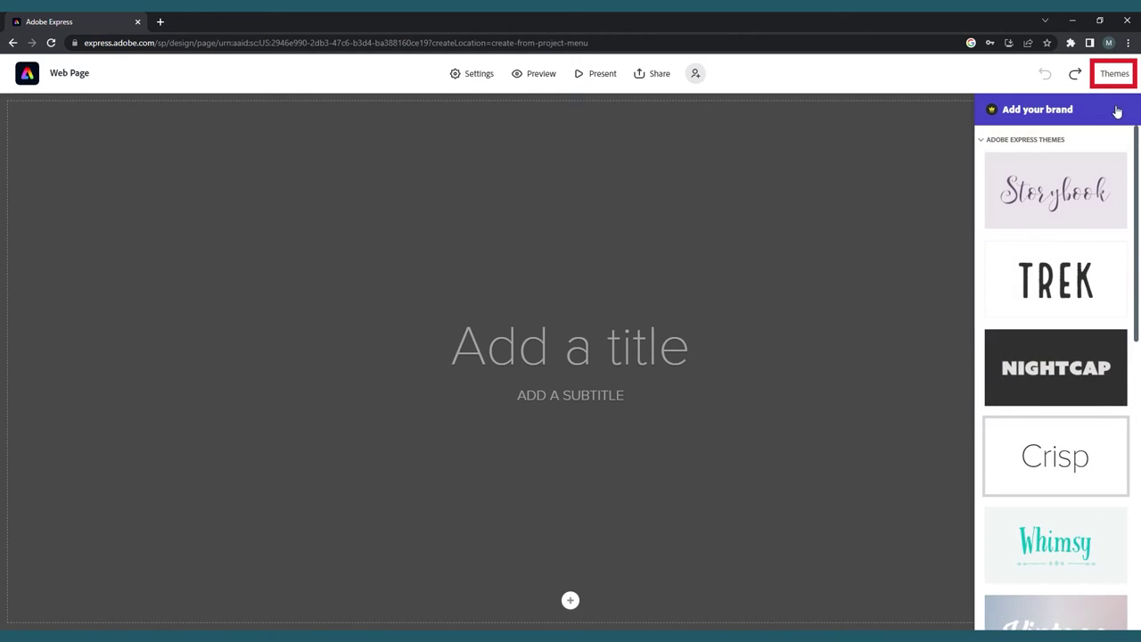
pyautogui.scroll(-3, 1027, 303)
pyautogui.scroll(-5, 1027, 308)
pyautogui.click(1039, 366)
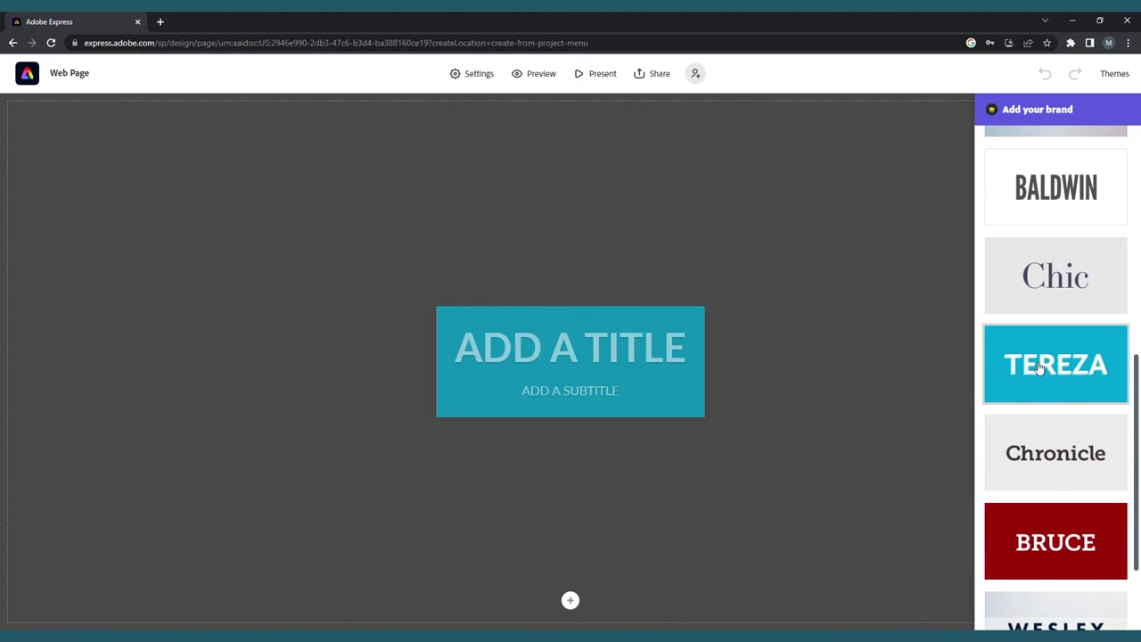
pyautogui.click(1059, 528)
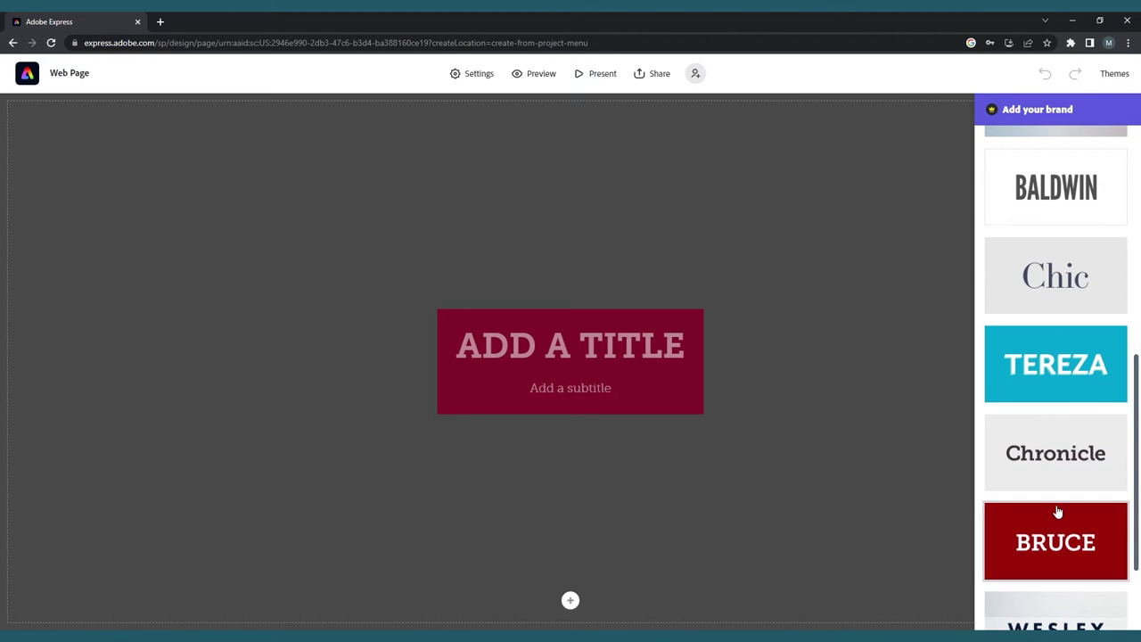
pyautogui.scroll(5, 1058, 512)
pyautogui.click(1083, 254)
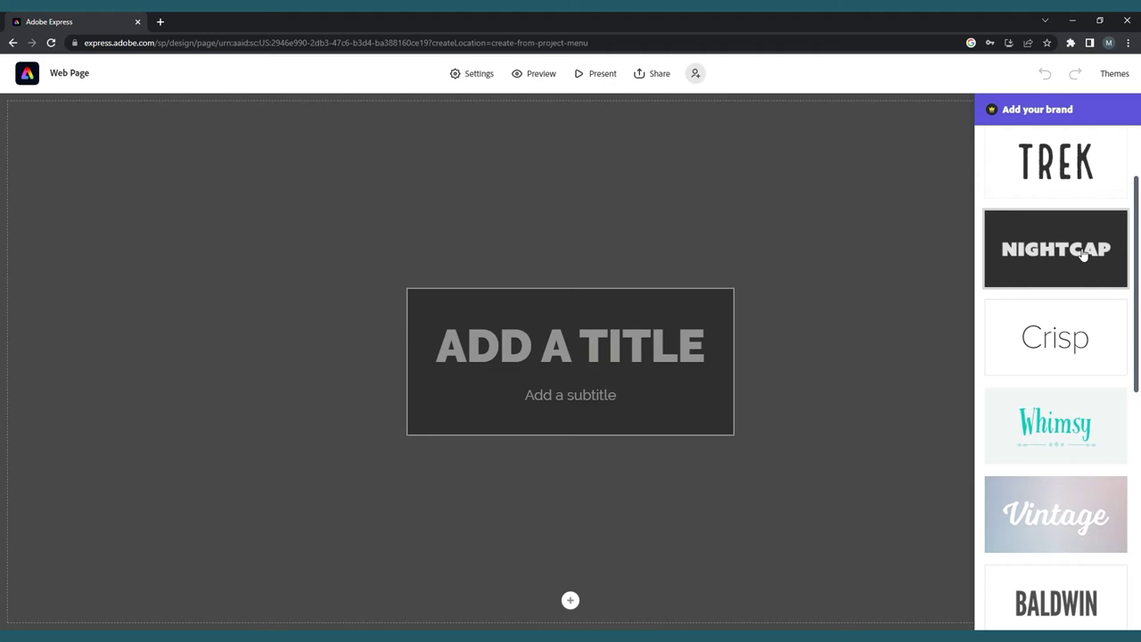
# Title the cover 'CREATING A WEBSITE' with subtitle 'Using Adobe Express', keeping the block centred
pyautogui.click(664, 358)
pyautogui.write('CREATING')
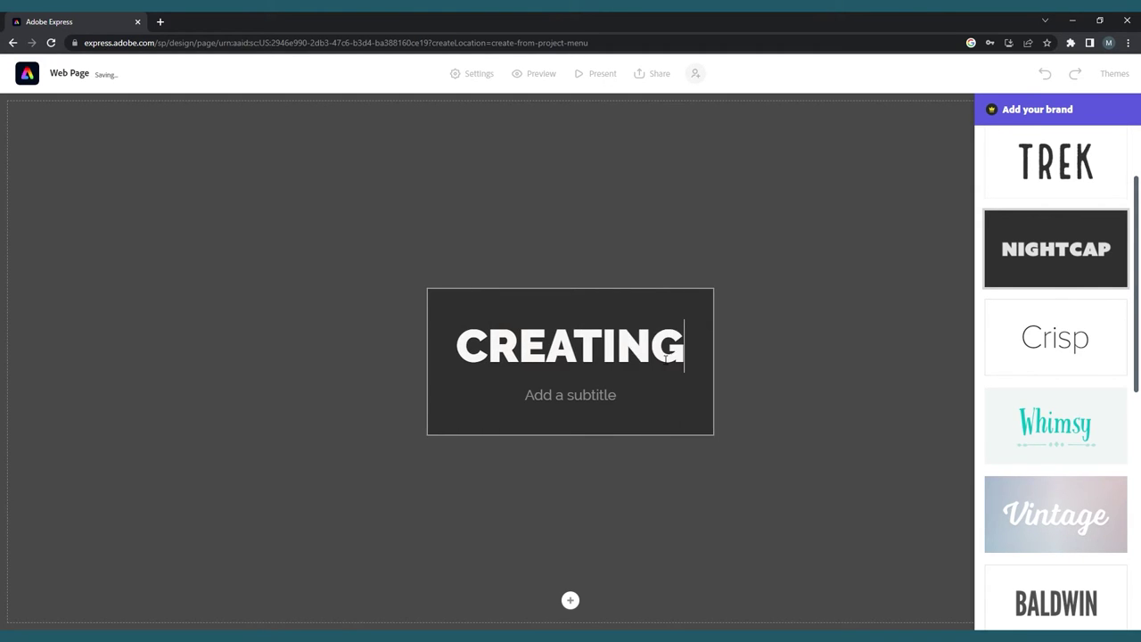
pyautogui.write(' A WEBSITE')
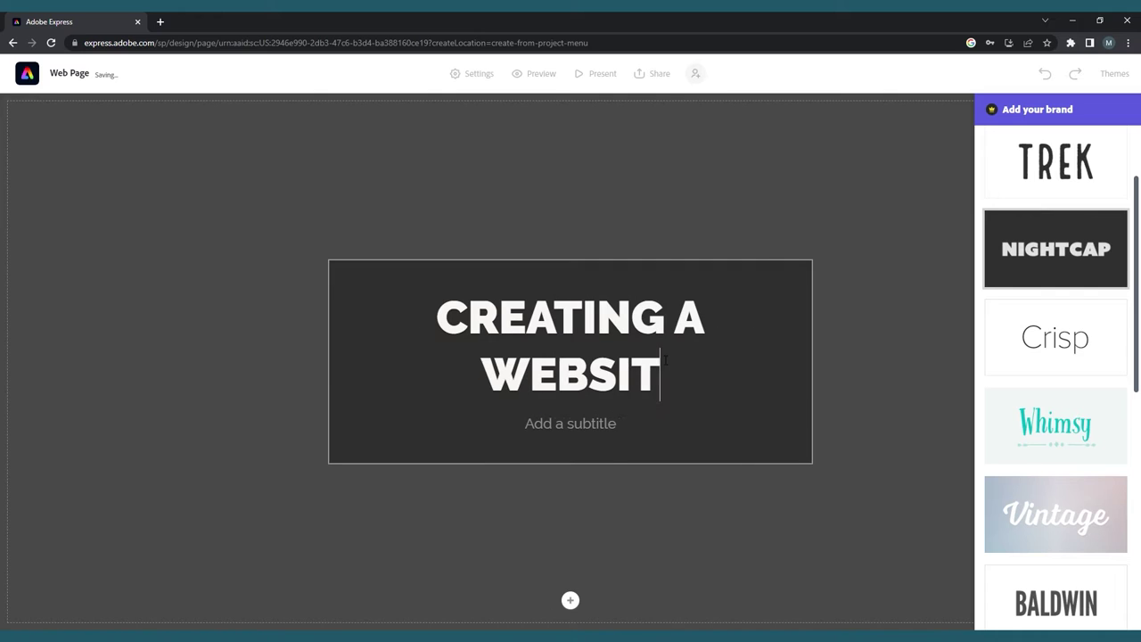
pyautogui.click(609, 433)
pyautogui.write('Using ')
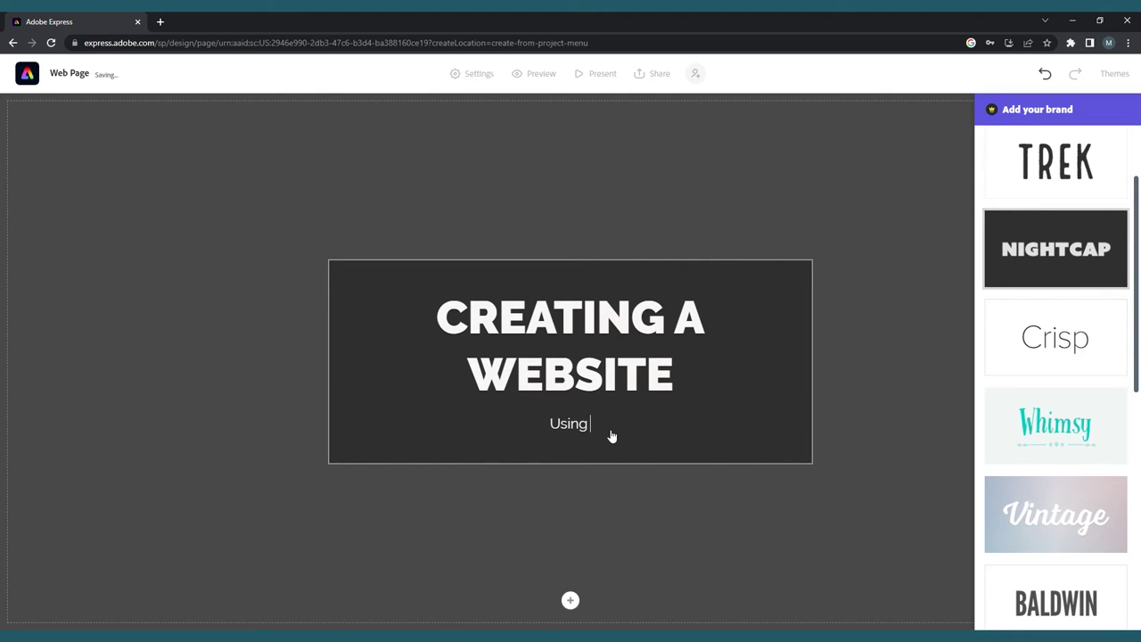
pyautogui.write('Adobe Express')
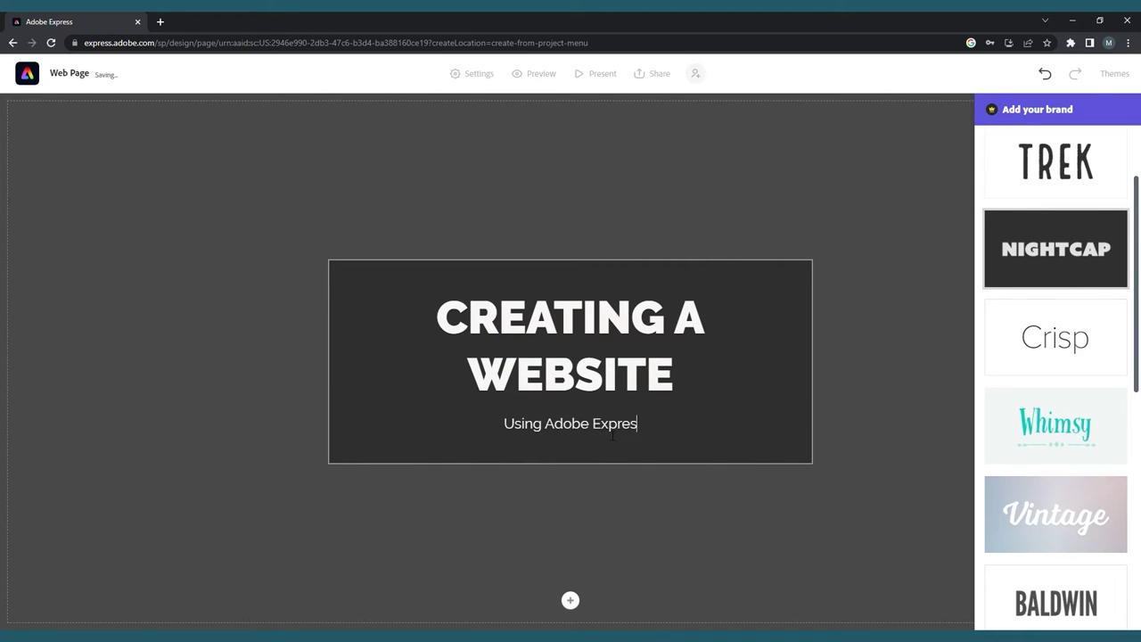
pyautogui.click(581, 247)
pyautogui.moveTo(616, 280); pyautogui.dragTo(172, 201)
pyautogui.moveTo(374, 214); pyautogui.dragTo(663, 369)
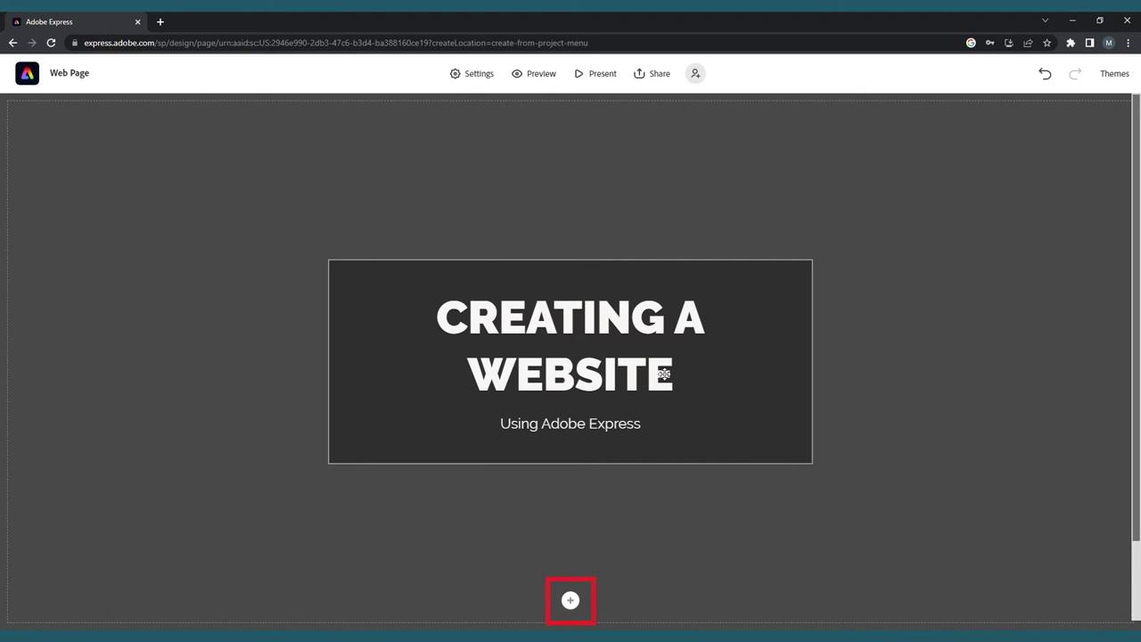
# Set the teal waves Adobe Stock image from Backgrounds as the cover background
pyautogui.click(572, 601)
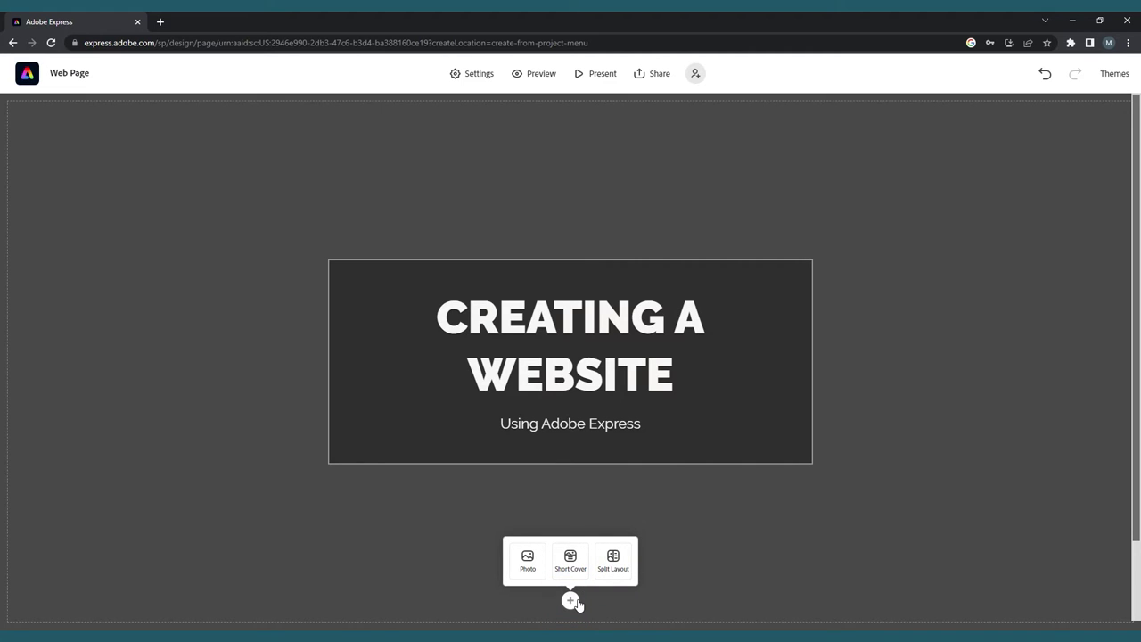
pyautogui.click(532, 568)
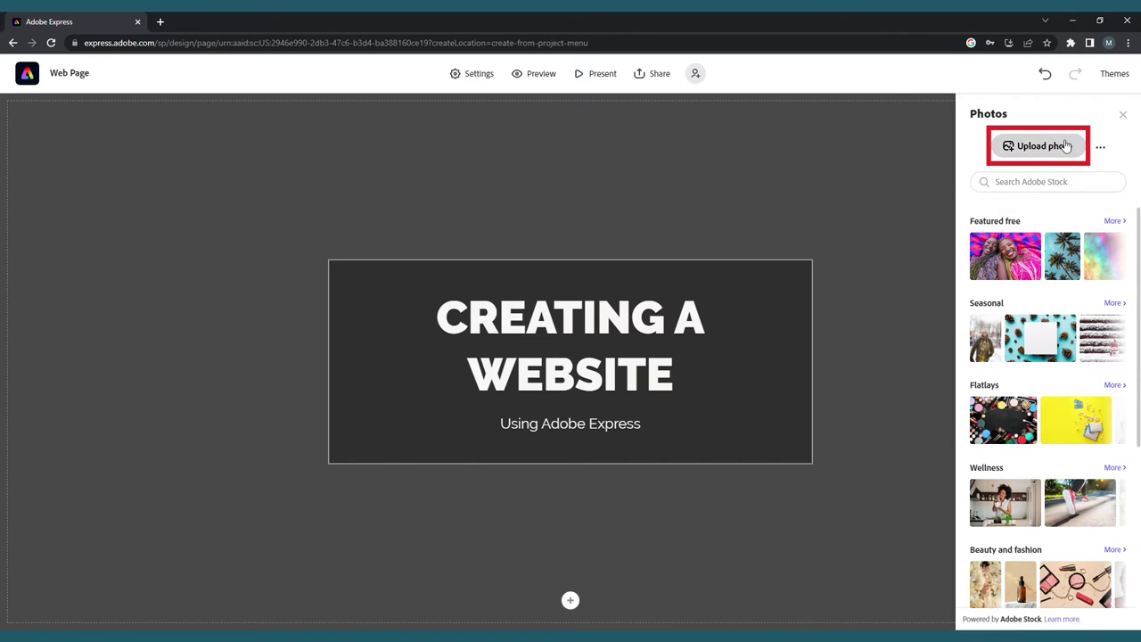
pyautogui.click(1106, 149)
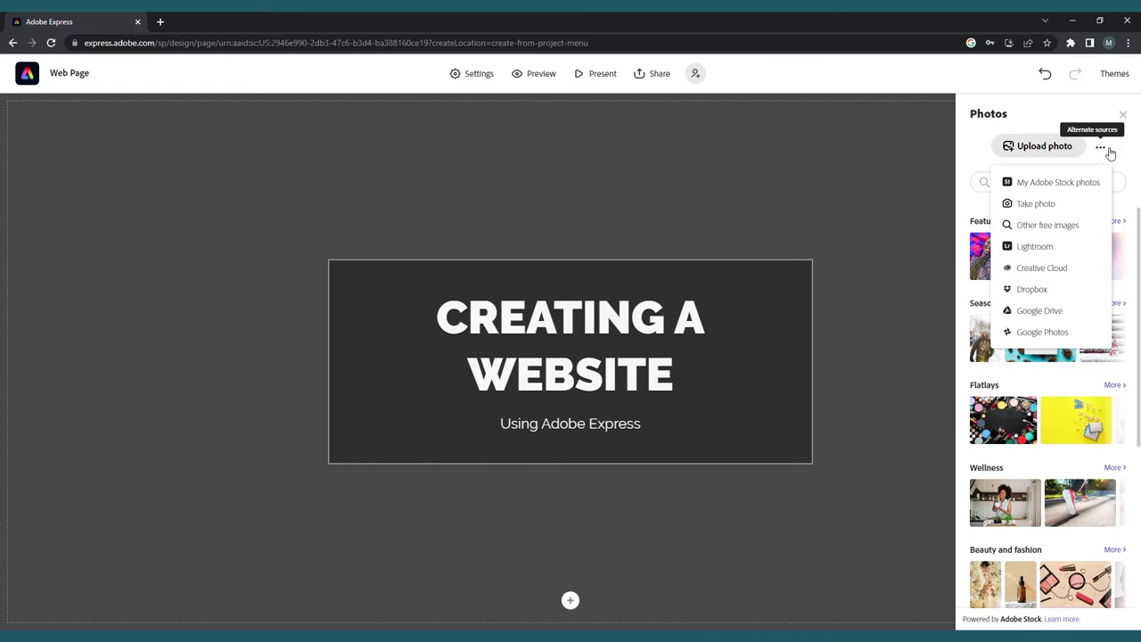
pyautogui.click(1105, 149)
pyautogui.scroll(-1, 1086, 316)
pyautogui.scroll(-2, 1086, 316)
pyautogui.scroll(-1, 1086, 316)
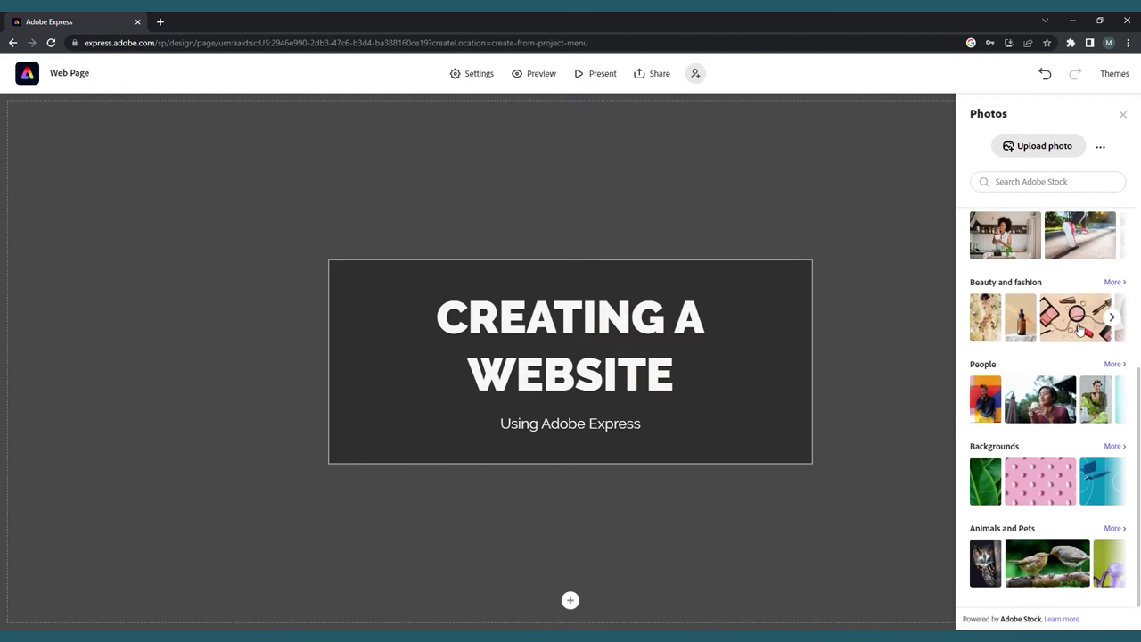
pyautogui.click(1115, 449)
pyautogui.scroll(-1, 1101, 429)
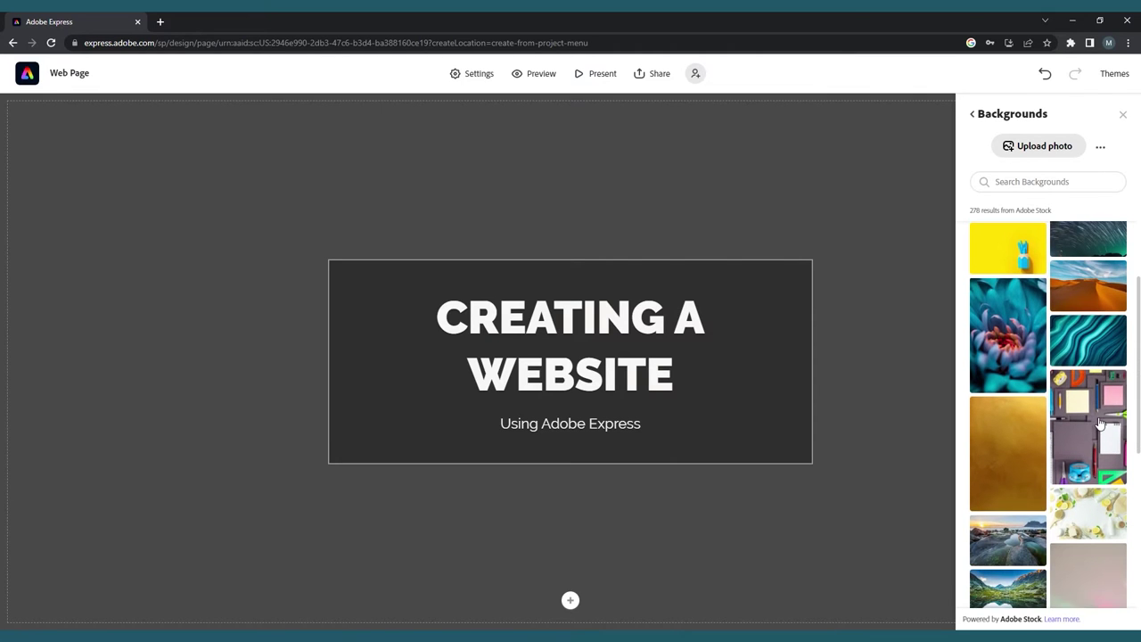
pyautogui.click(1090, 338)
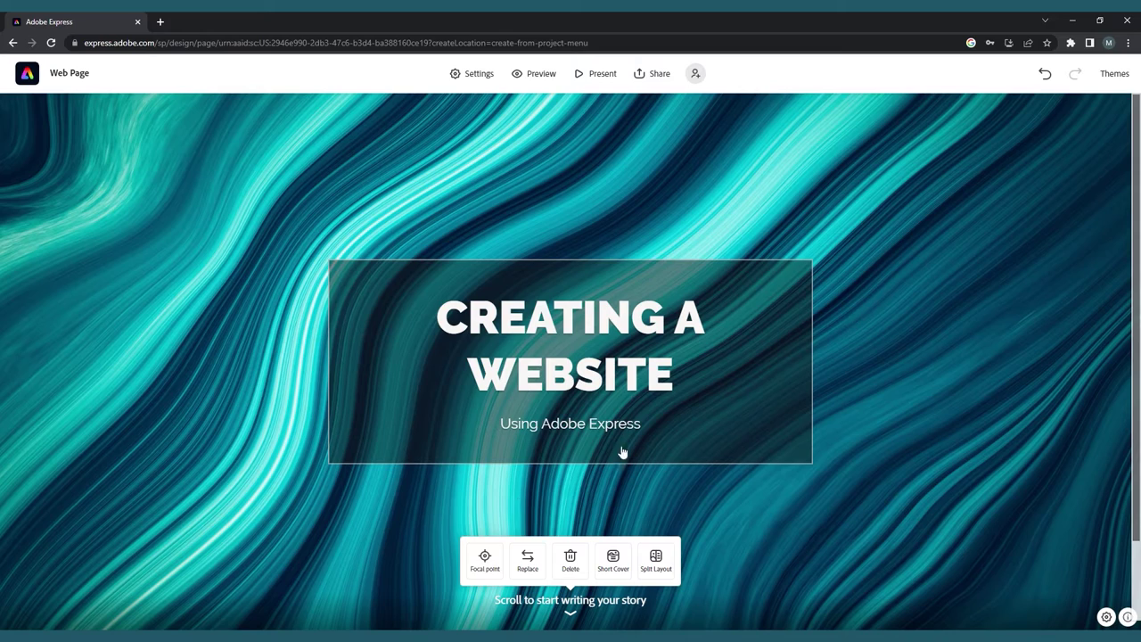
pyautogui.click(483, 560)
pyautogui.moveTo(434, 492); pyautogui.dragTo(933, 331)
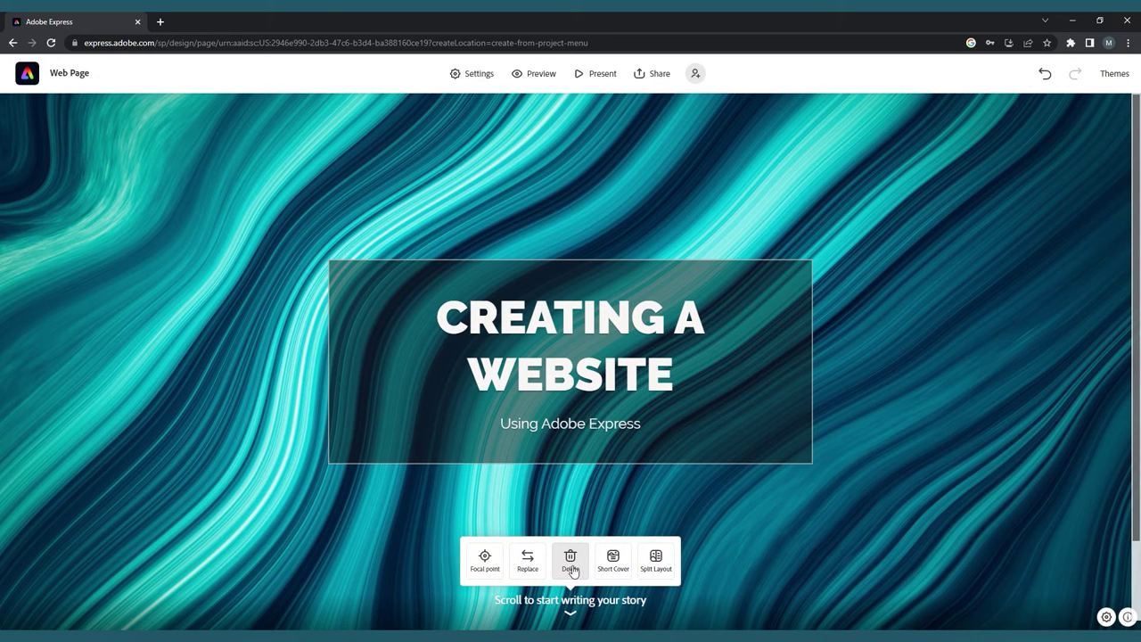
pyautogui.click(612, 561)
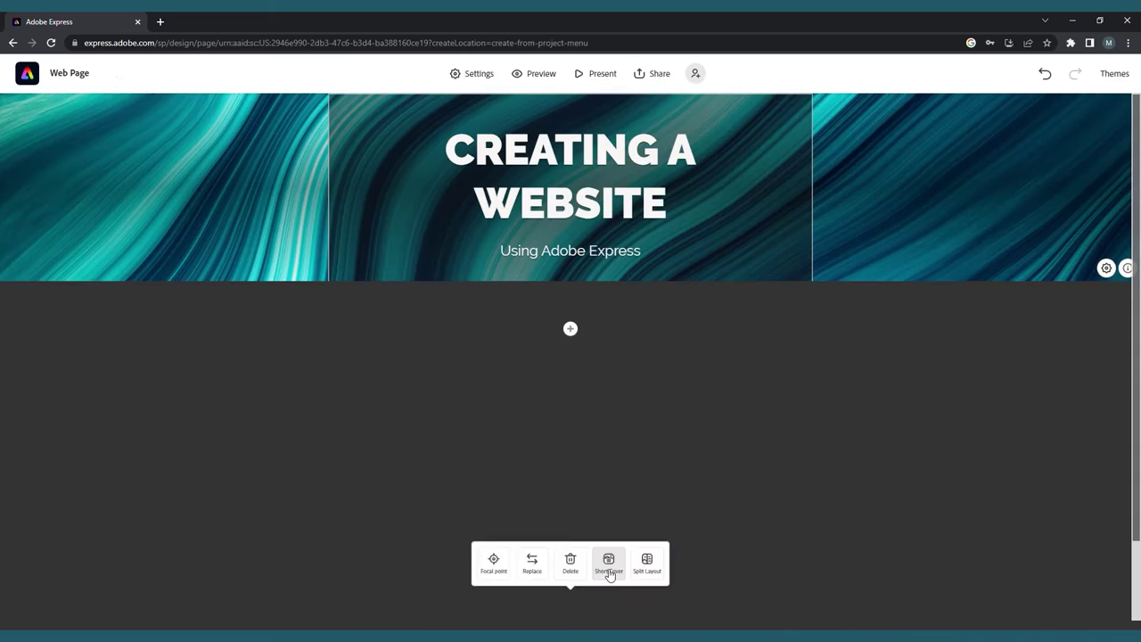
pyautogui.moveTo(861, 247)
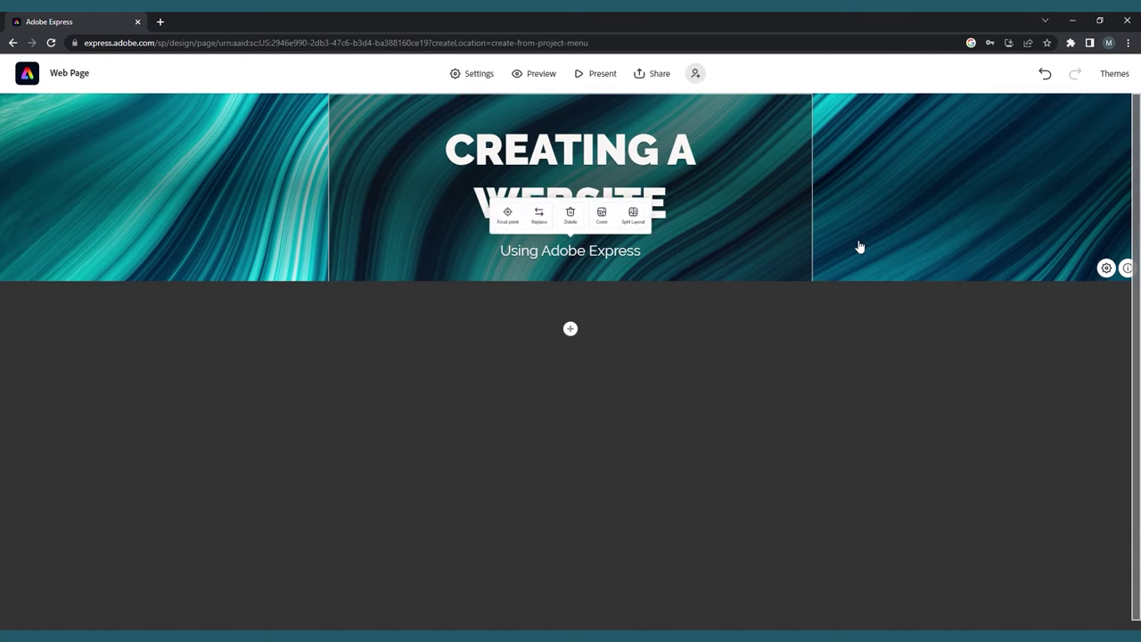
pyautogui.click(655, 212)
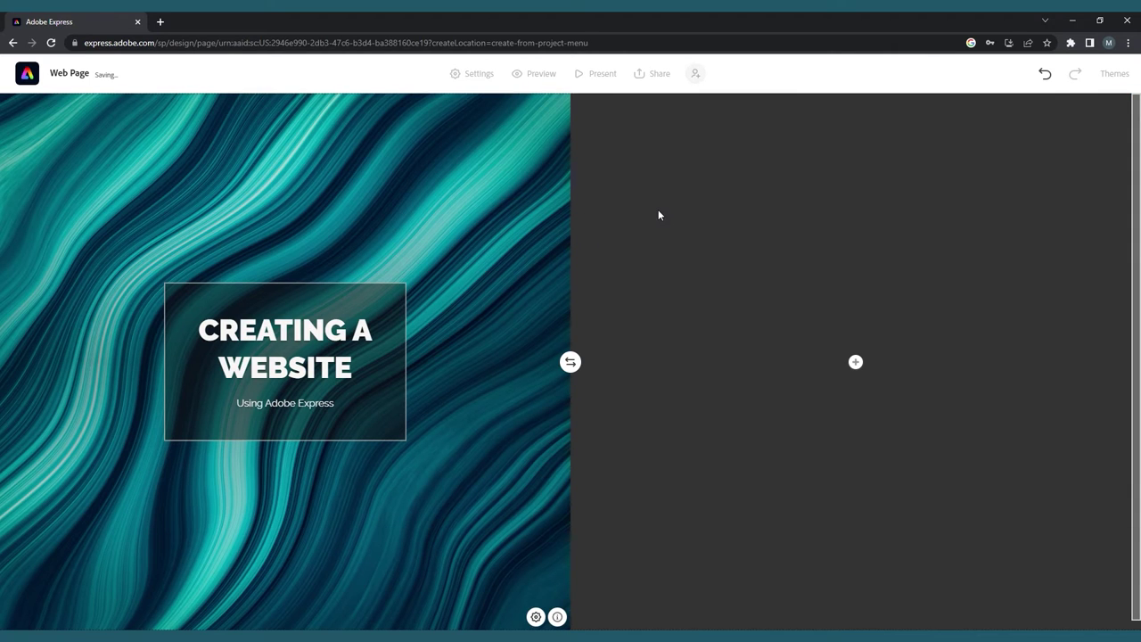
pyautogui.click(856, 362)
pyautogui.click(835, 312)
pyautogui.write('More content')
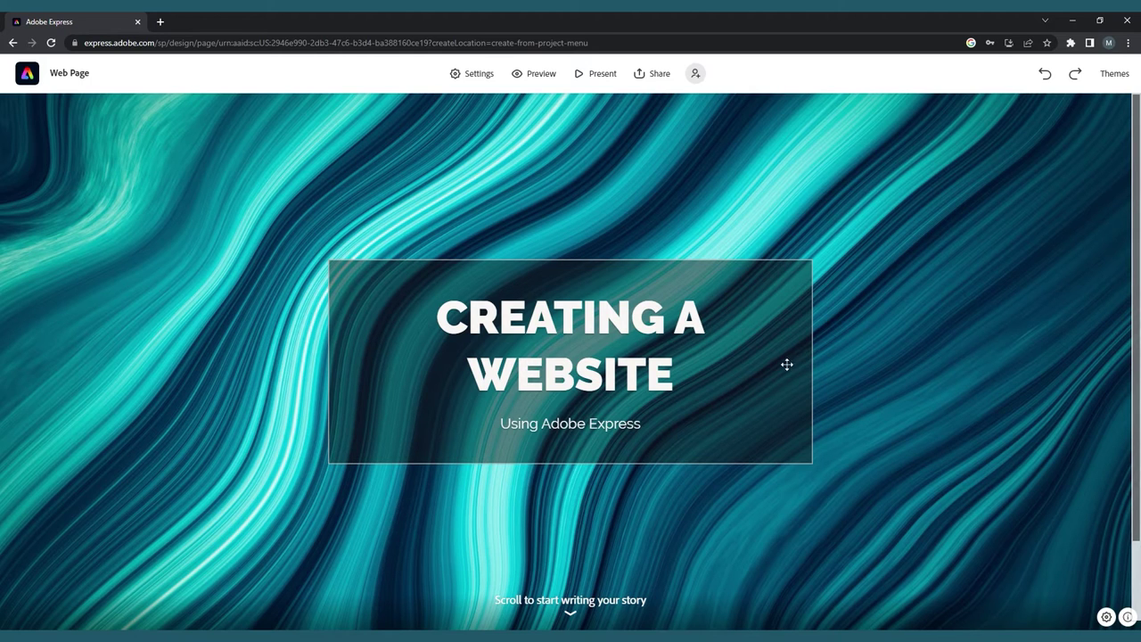
pyautogui.scroll(-2, 744, 385)
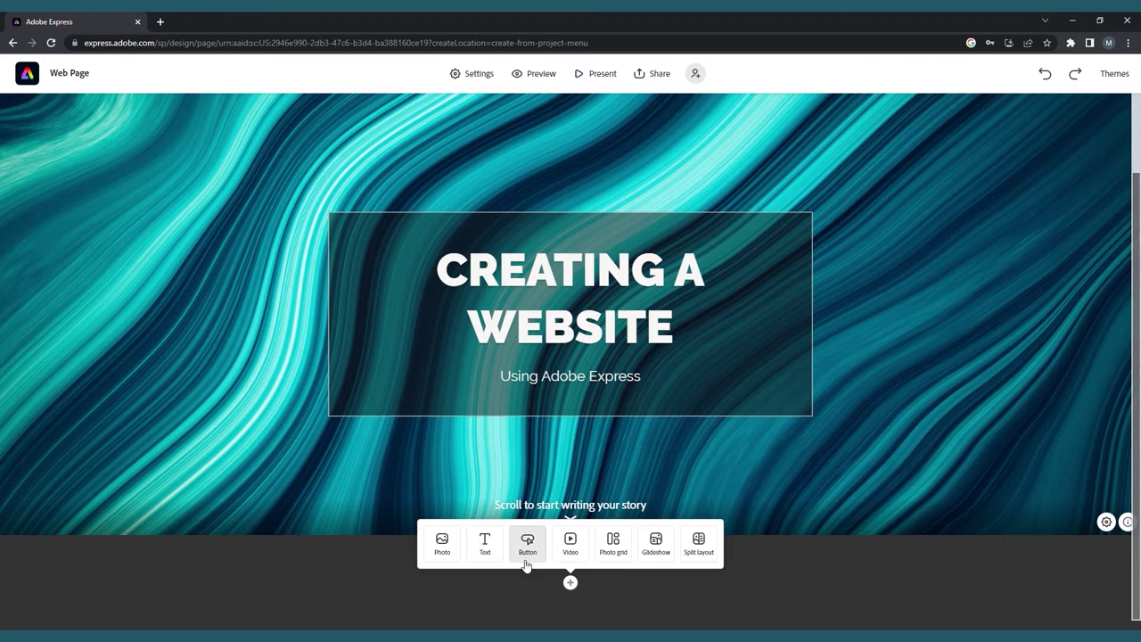
# Add a large heading 'HEADING 1' and a second-level heading 'Heading 2' below the cover
pyautogui.click(499, 553)
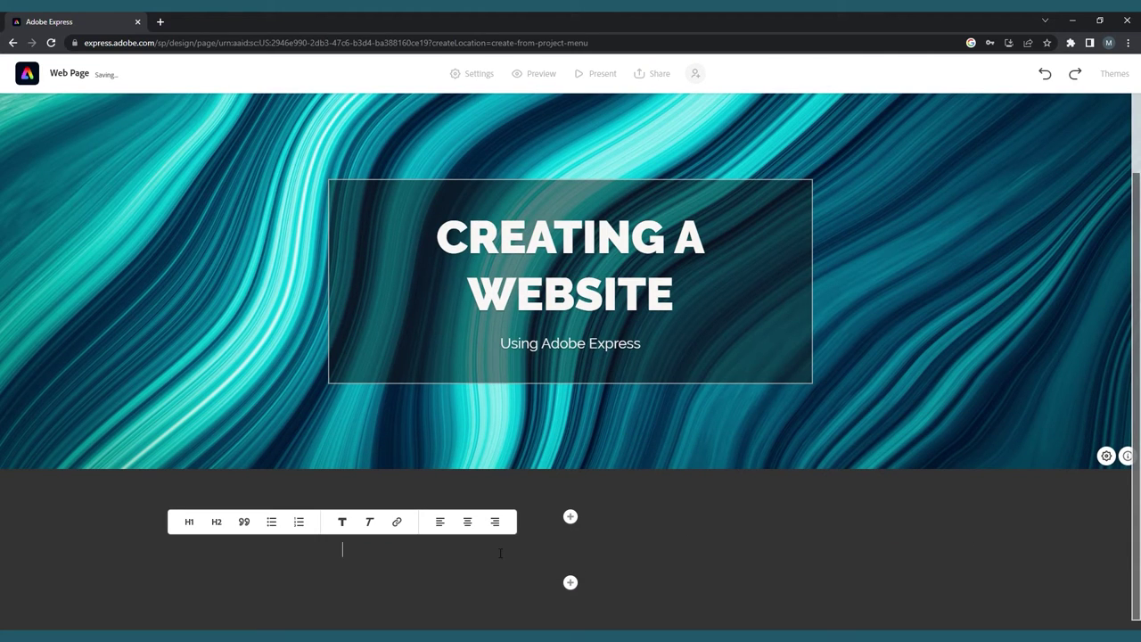
pyautogui.click(189, 521)
pyautogui.write('HEADI')
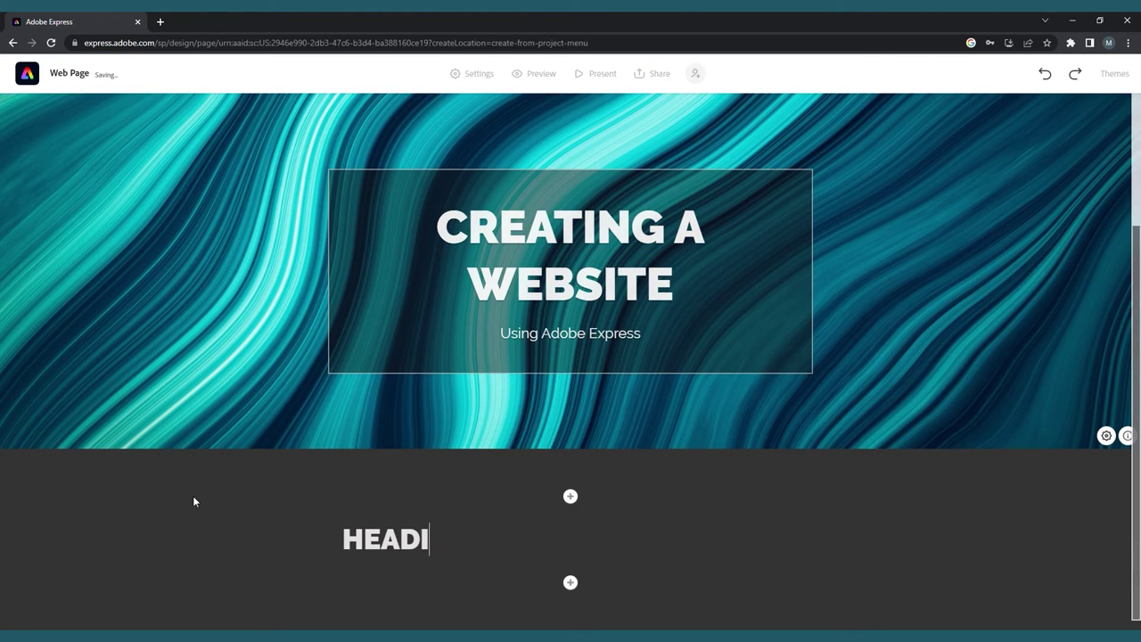
pyautogui.write('NG 1')
pyautogui.click(571, 582)
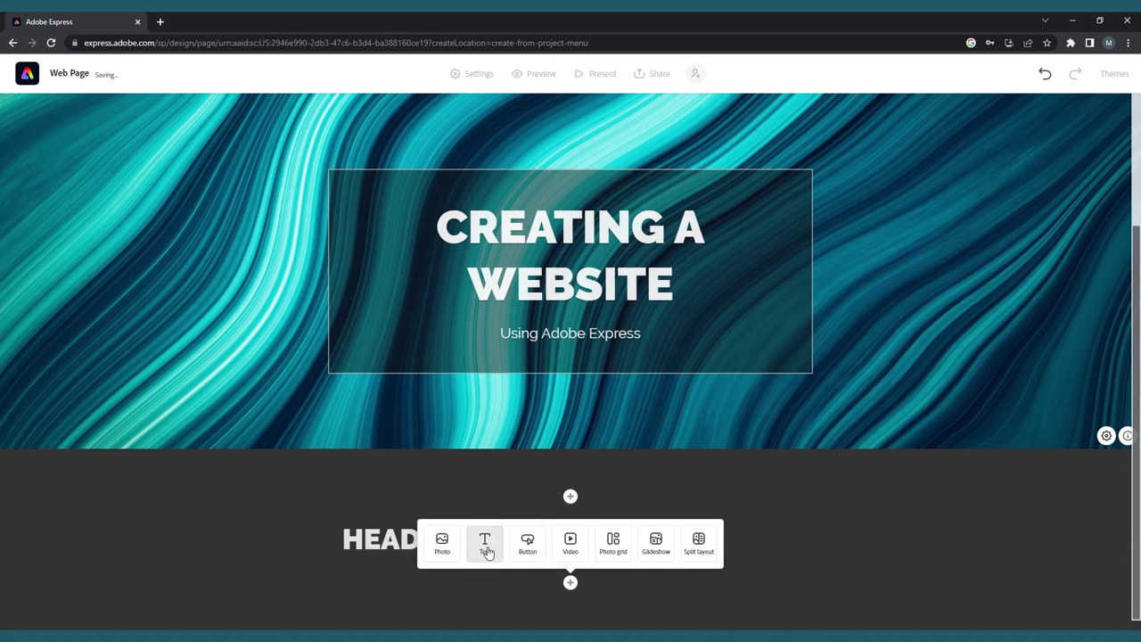
pyautogui.click(487, 552)
pyautogui.click(218, 521)
pyautogui.write('Heading 2')
# Add a quote block reading 'Quotes' below Heading 2
pyautogui.click(571, 582)
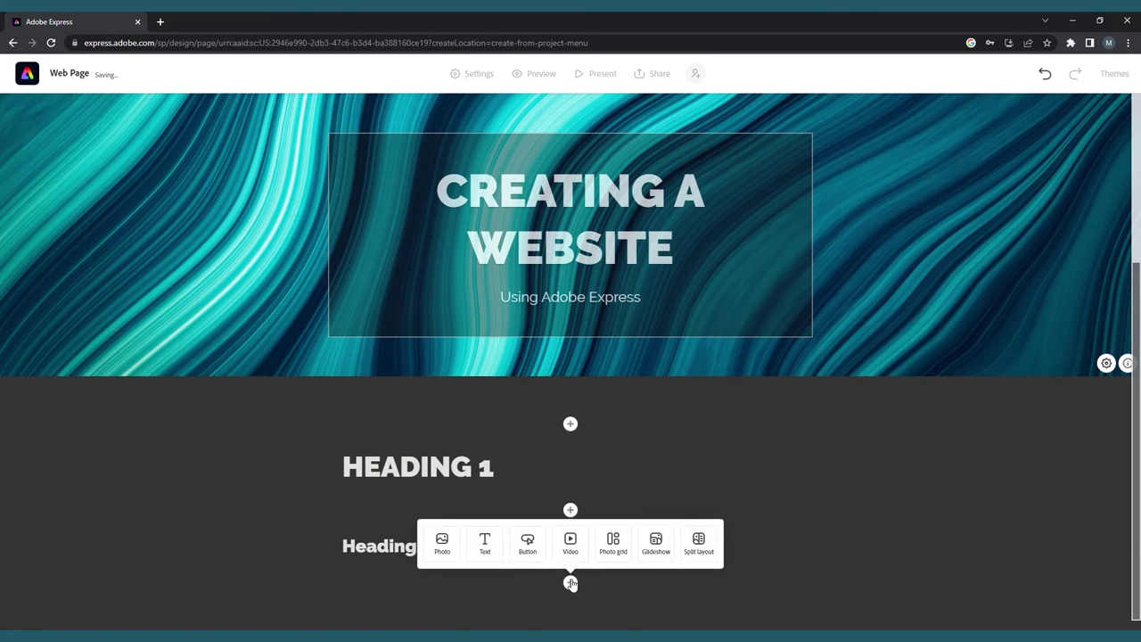
pyautogui.click(500, 551)
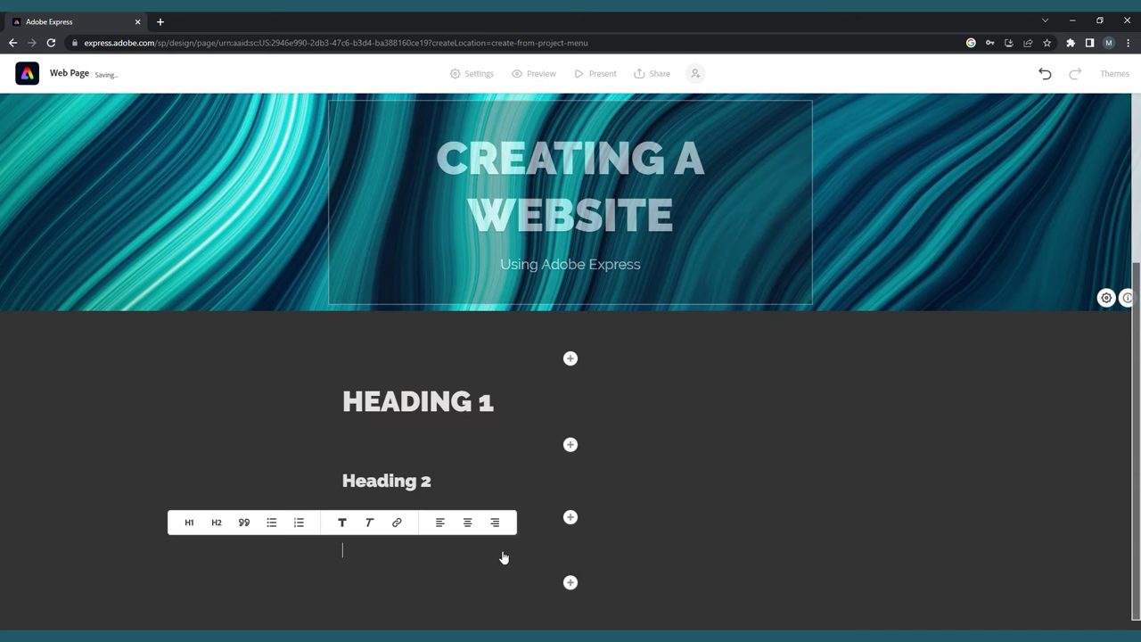
pyautogui.click(245, 526)
pyautogui.write('Qu')
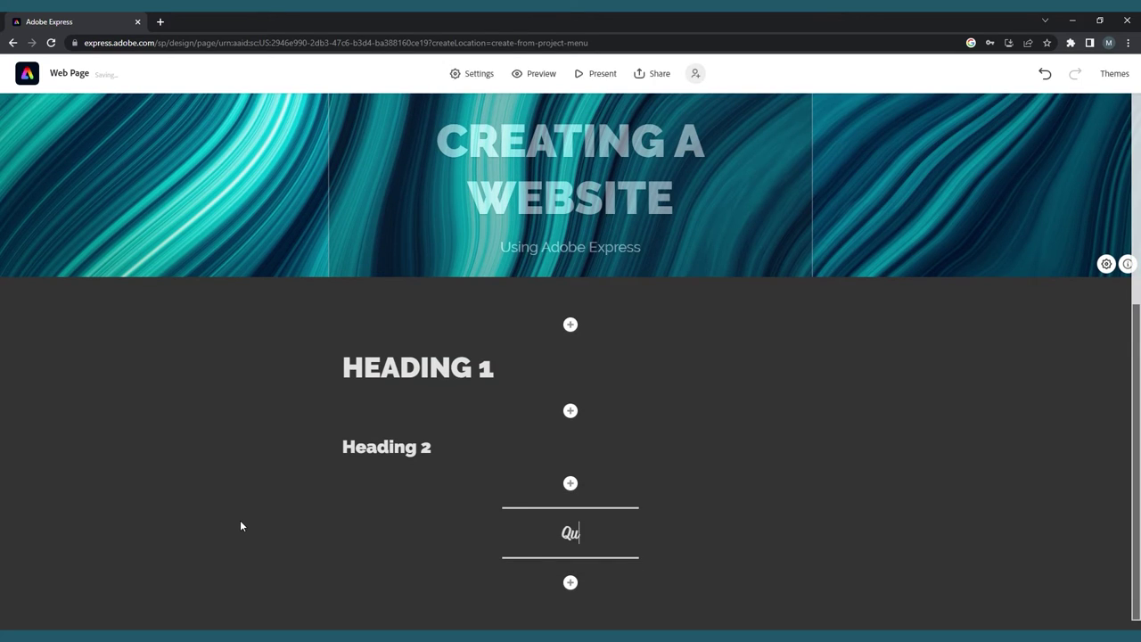
pyautogui.write('otes')
# Add a three-item list below the quote
pyautogui.click(568, 584)
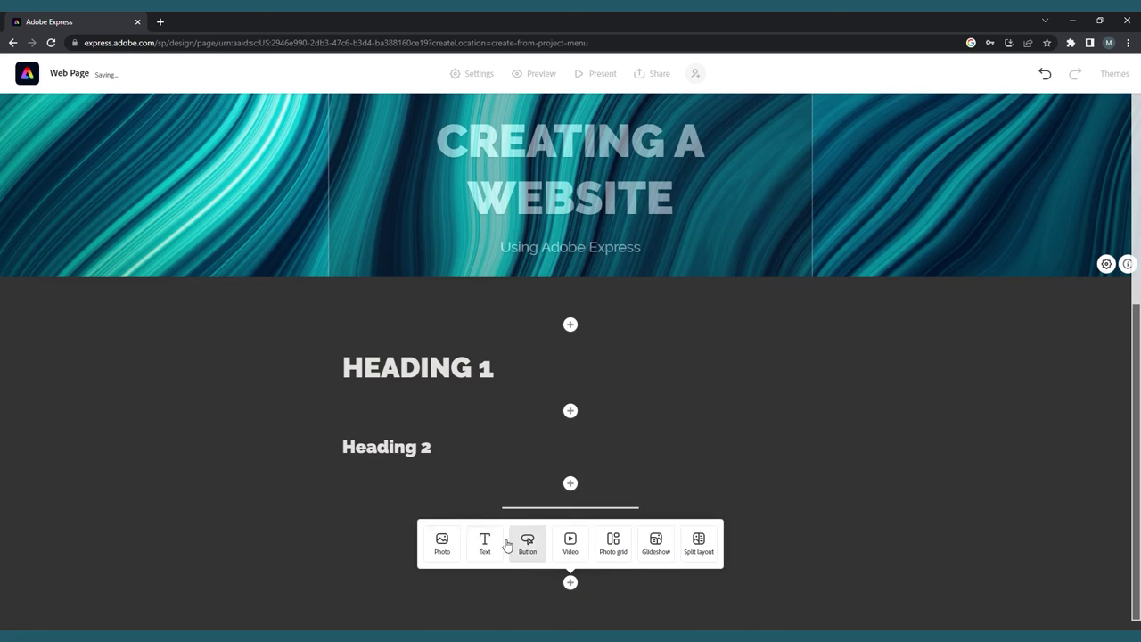
pyautogui.click(486, 543)
pyautogui.write('1')
pyautogui.press('Return')
pyautogui.write('2')
pyautogui.press('Return')
pyautogui.write('3')
# Fill the first two list items with a bold 'Bold' and an italic 'Italics'
pyautogui.click(369, 514)
pyautogui.write('Bold')
pyautogui.moveTo(394, 513); pyautogui.dragTo(373, 532)
pyautogui.click(382, 487)
pyautogui.click(370, 532)
pyautogui.write('Italics')
pyautogui.click(413, 505)
pyautogui.click(407, 560)
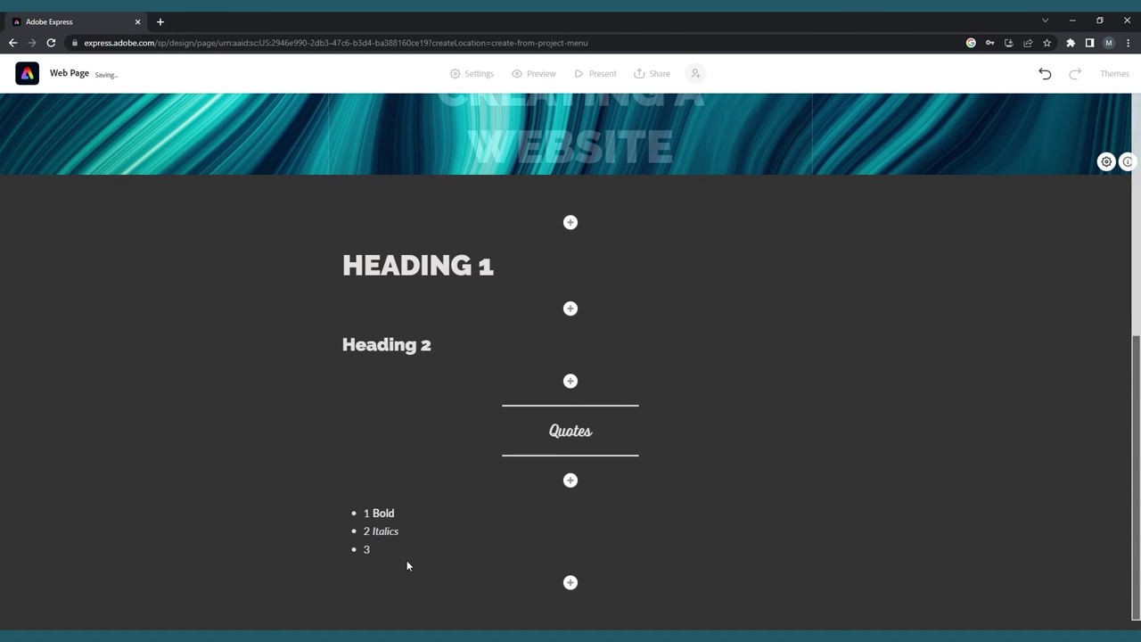
# Link the word 'Link' in the third item to a YouTube address
pyautogui.moveTo(394, 549); pyautogui.dragTo(372, 549)
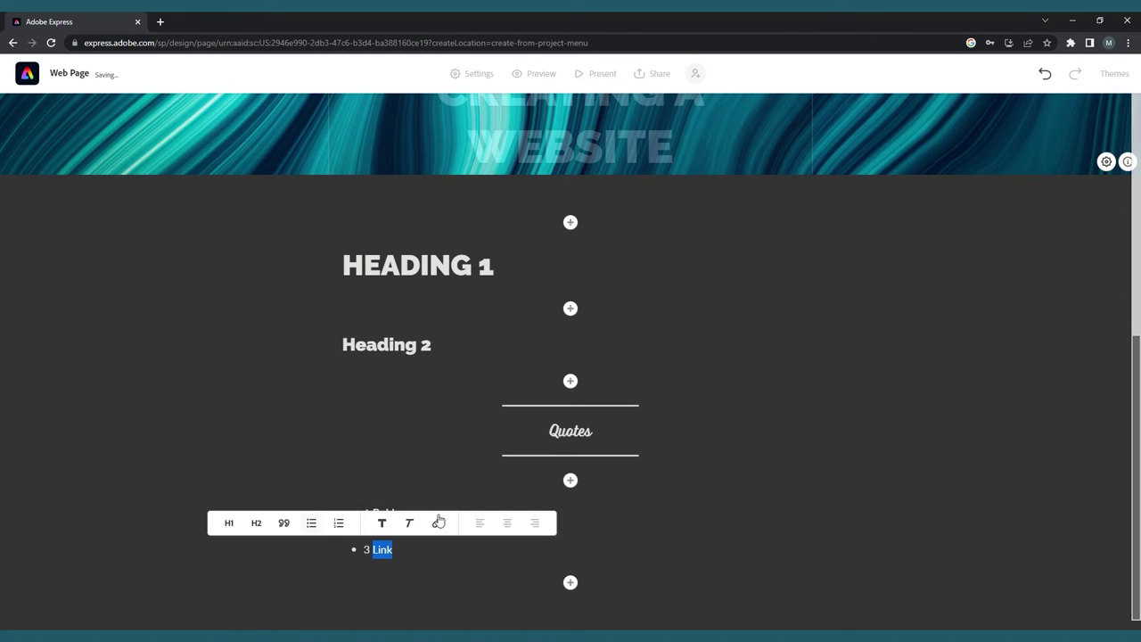
pyautogui.click(438, 524)
pyautogui.hotkey('ctrl', 'v')
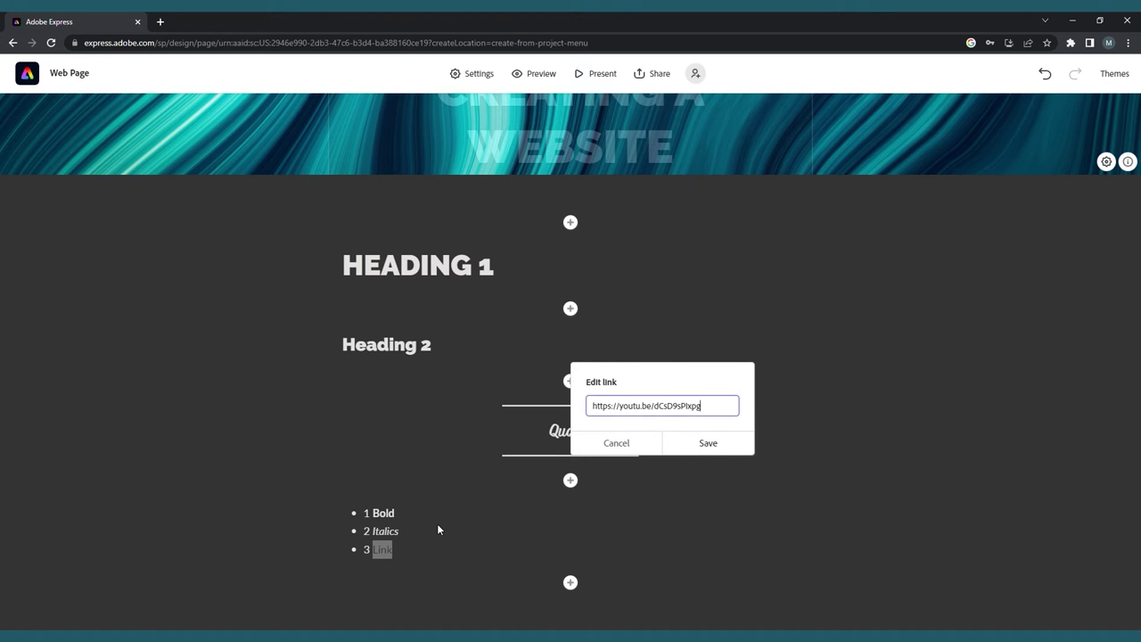
pyautogui.click(722, 443)
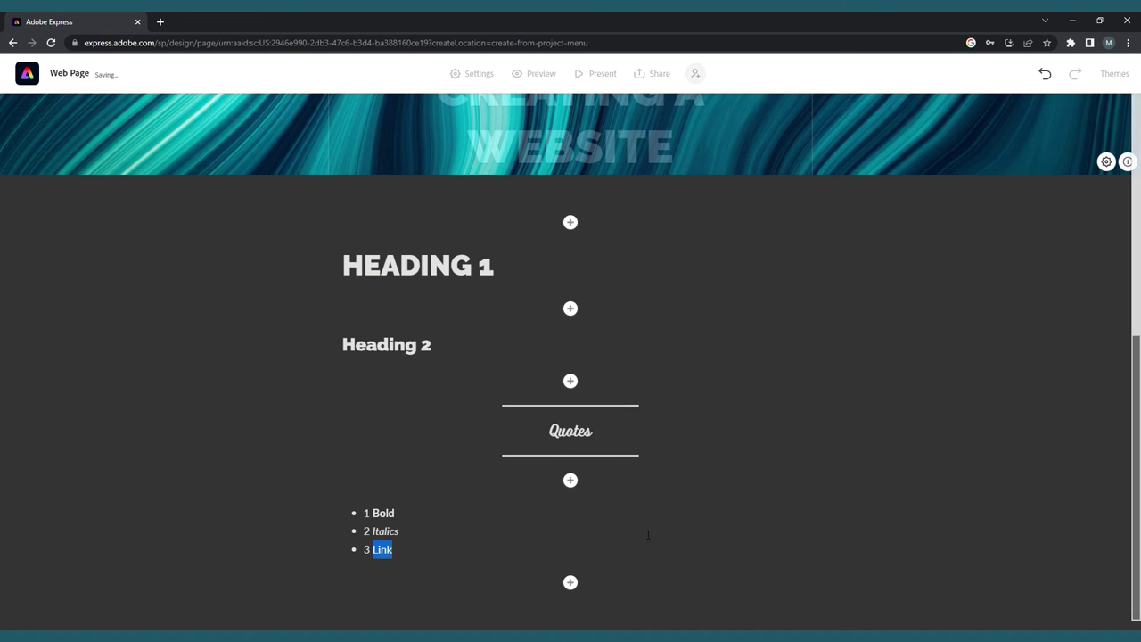
# Center-align both HEADING 1 and Heading 2 with the text toolbar alignment buttons
pyautogui.scroll(2, 267, 446)
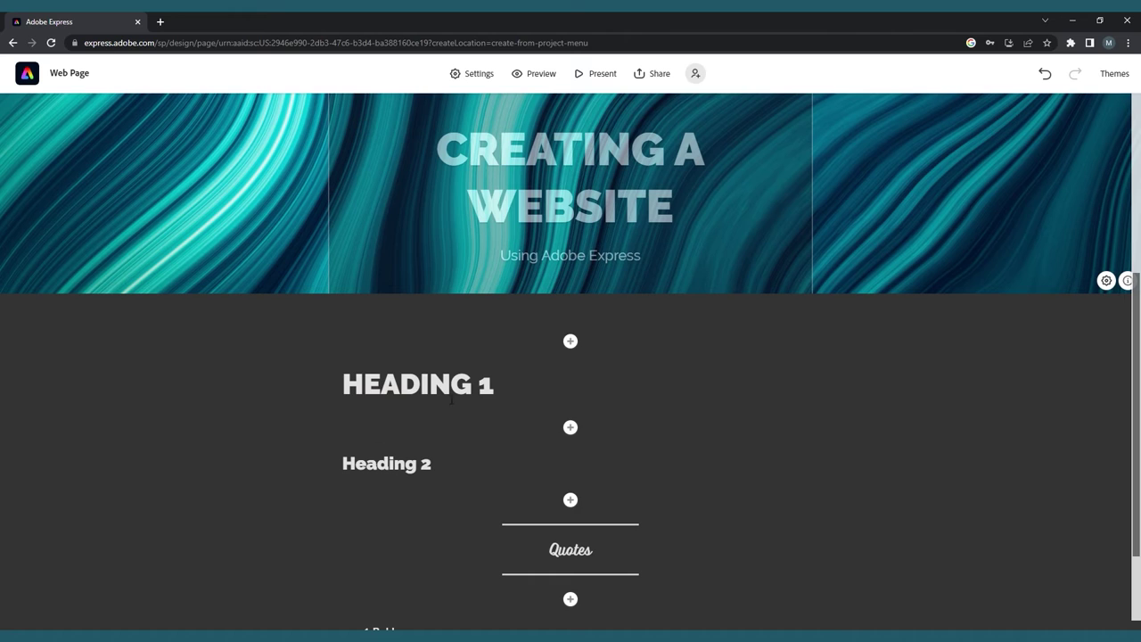
pyautogui.click(451, 383)
pyautogui.click(612, 354)
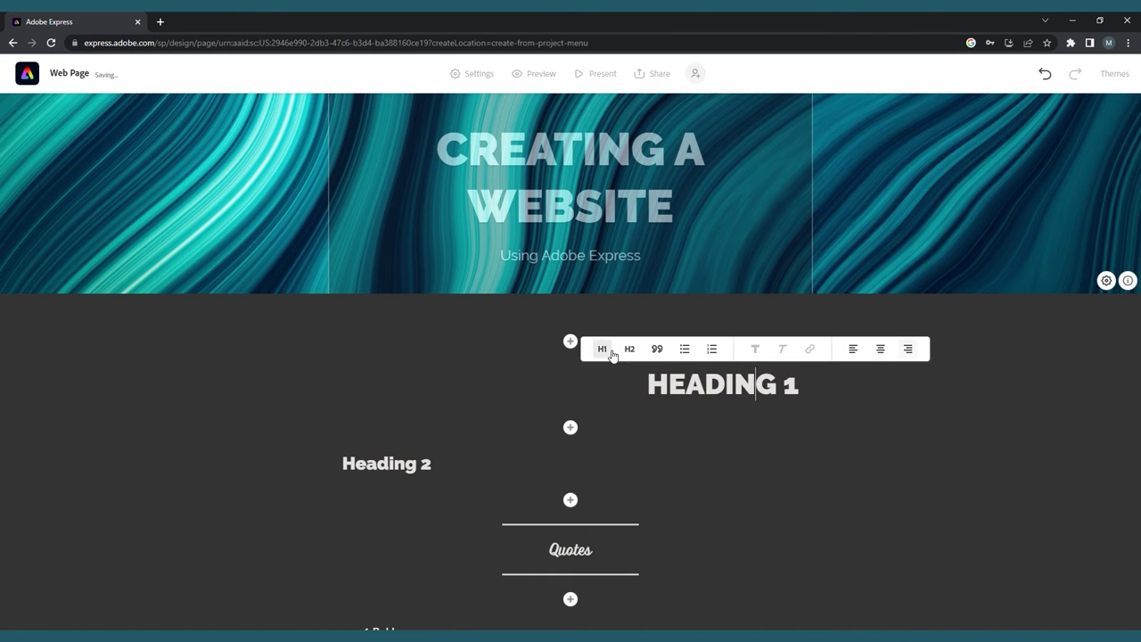
pyautogui.click(881, 353)
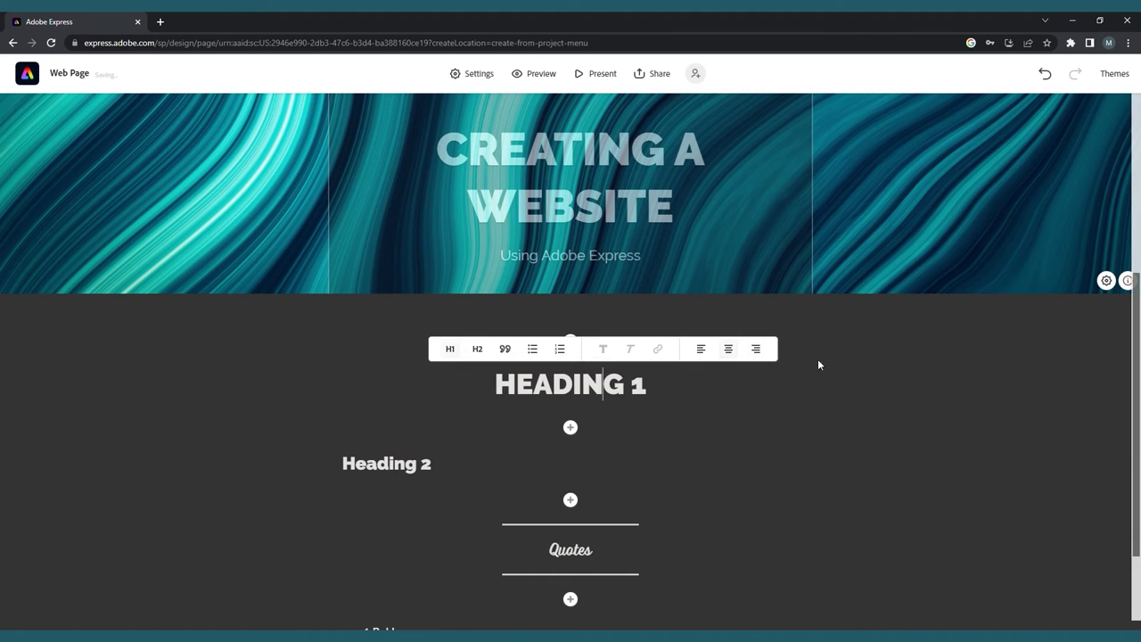
pyautogui.click(421, 464)
pyautogui.click(546, 435)
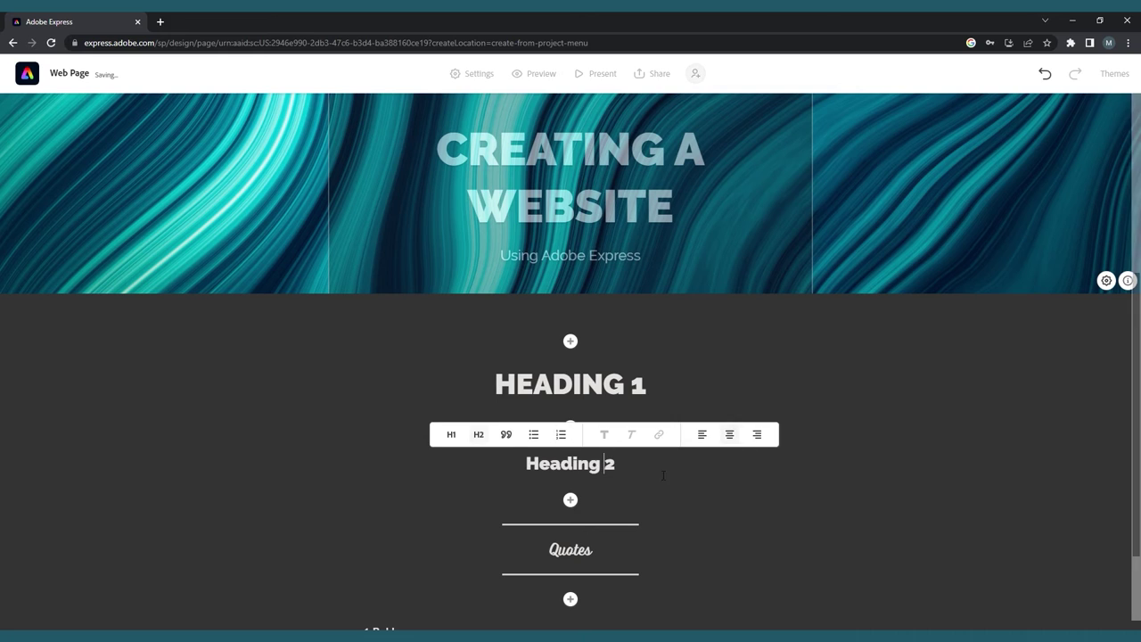
pyautogui.click(680, 485)
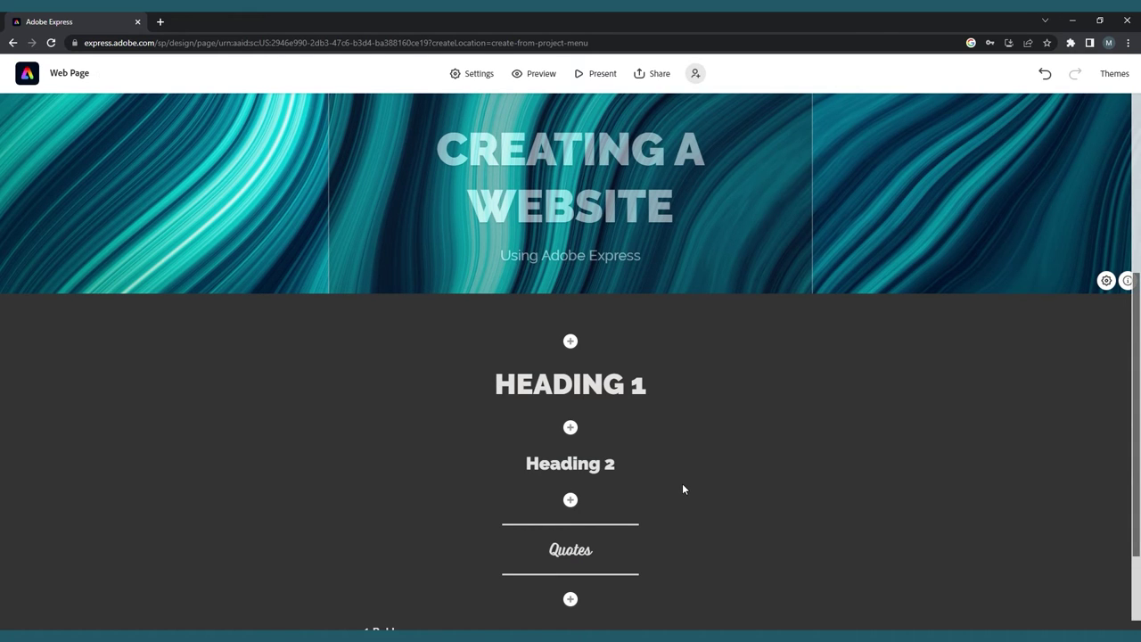
pyautogui.scroll(-3, 680, 486)
# Insert the green laptop stock photo, found by searching 'computer', below the list
pyautogui.click(571, 578)
pyautogui.click(442, 546)
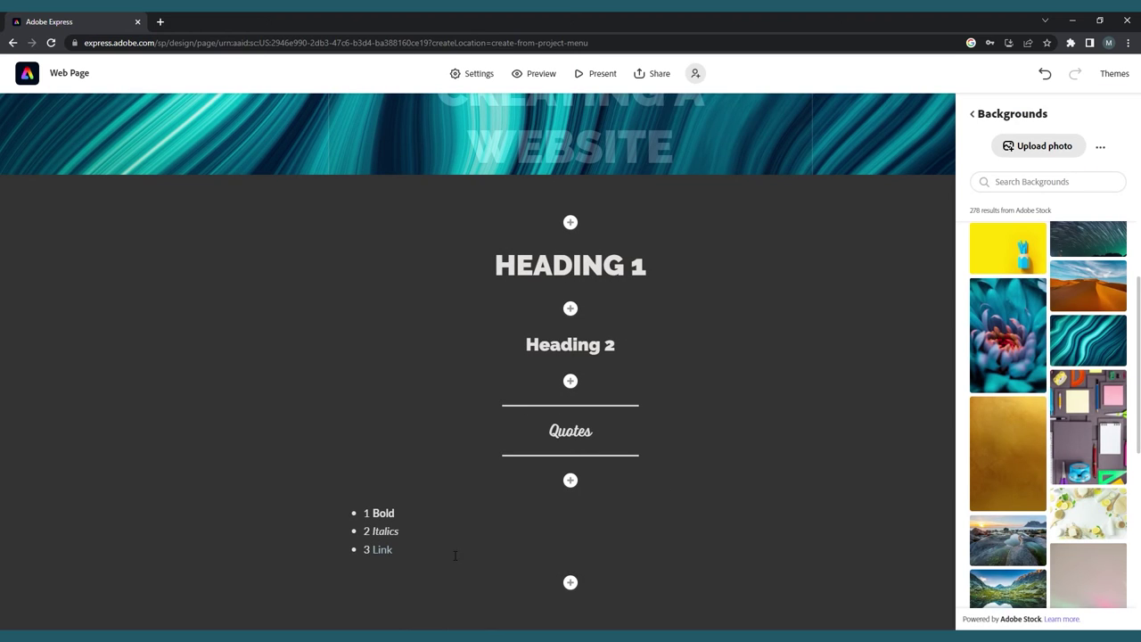
pyautogui.click(1037, 184)
pyautogui.write('computer')
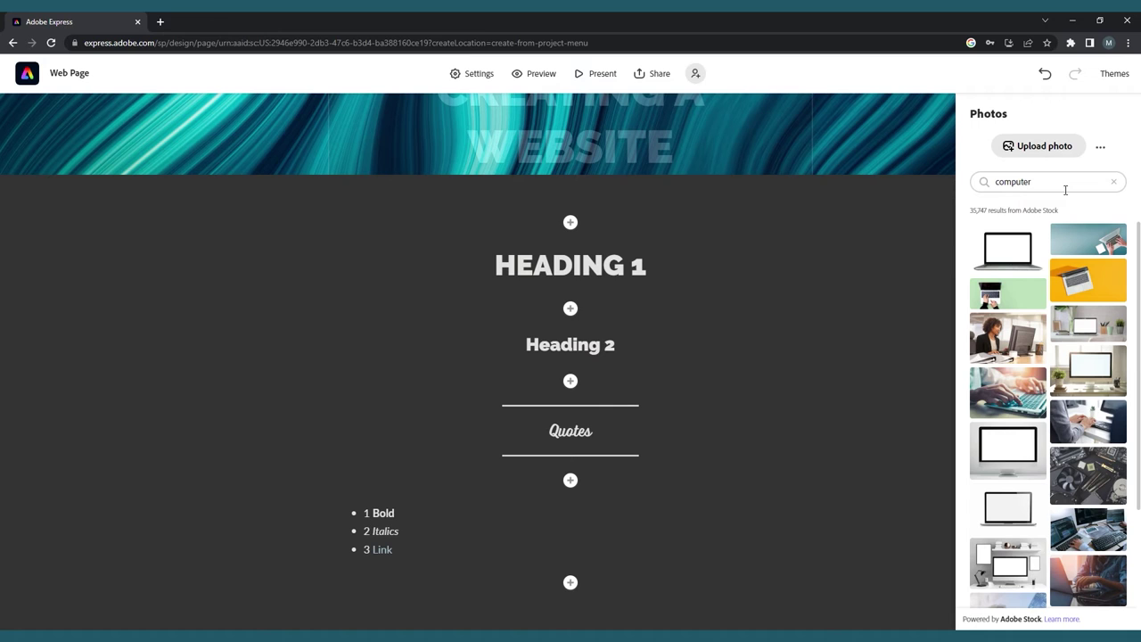
pyautogui.click(1023, 295)
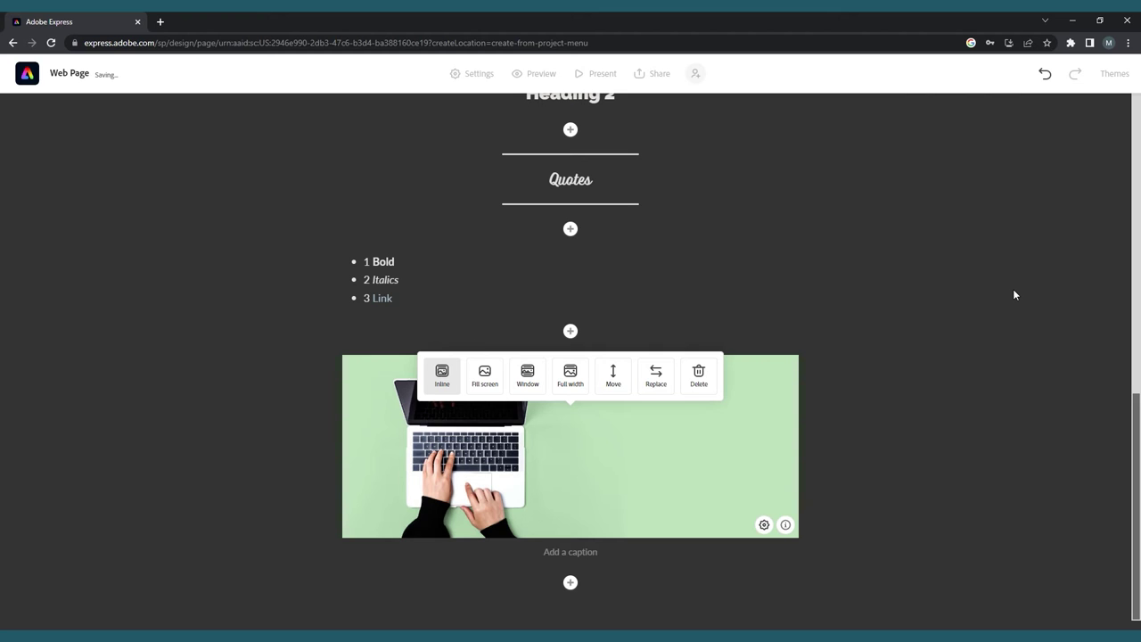
# Set the laptop photo's layout to Full width
pyautogui.click(484, 375)
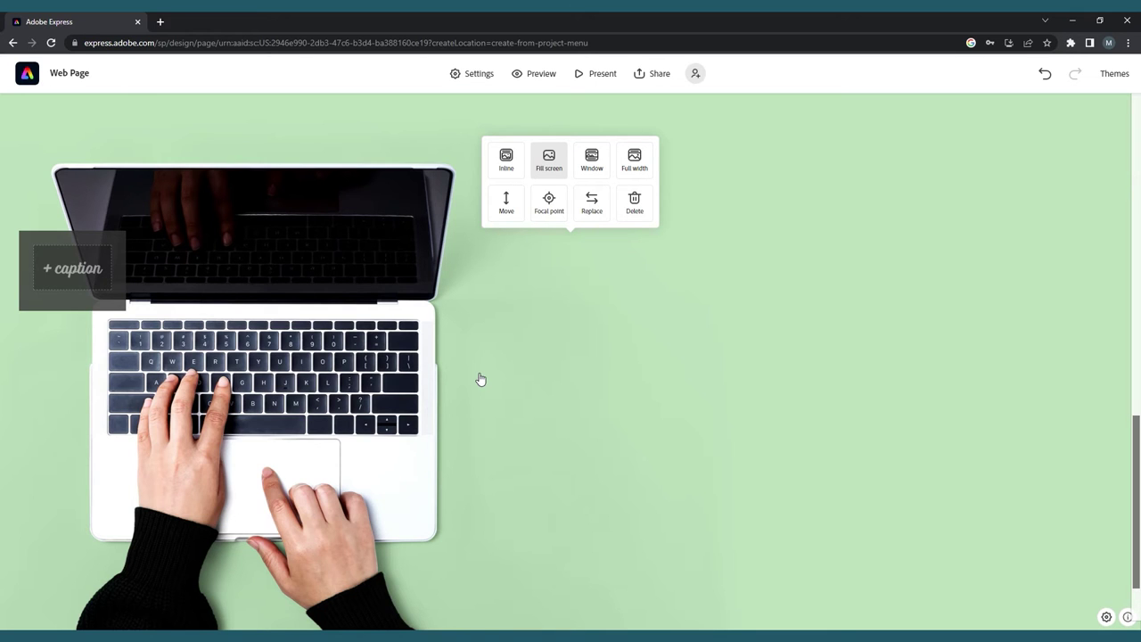
pyautogui.click(594, 170)
pyautogui.scroll(-1, 734, 324)
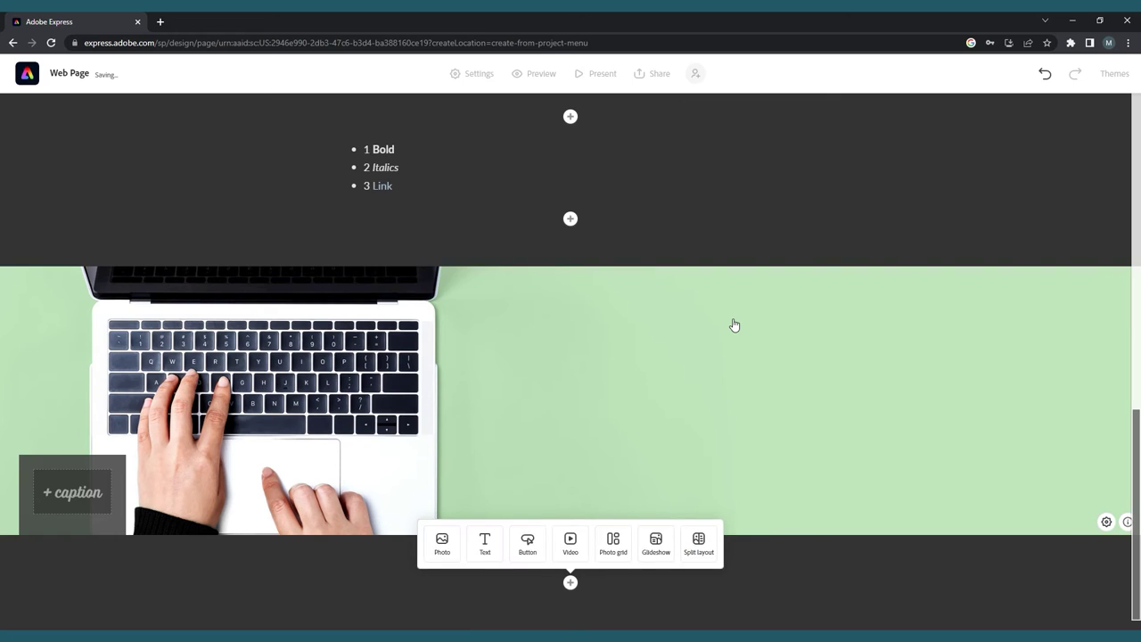
pyautogui.scroll(3, 734, 324)
pyautogui.scroll(-3, 735, 323)
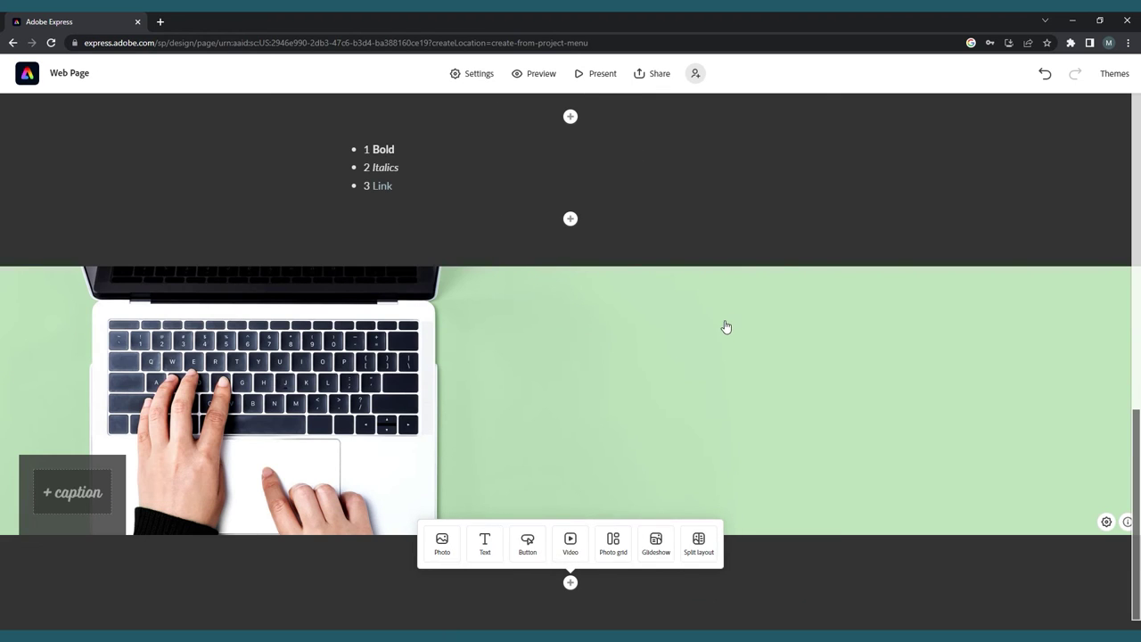
pyautogui.scroll(3, 734, 324)
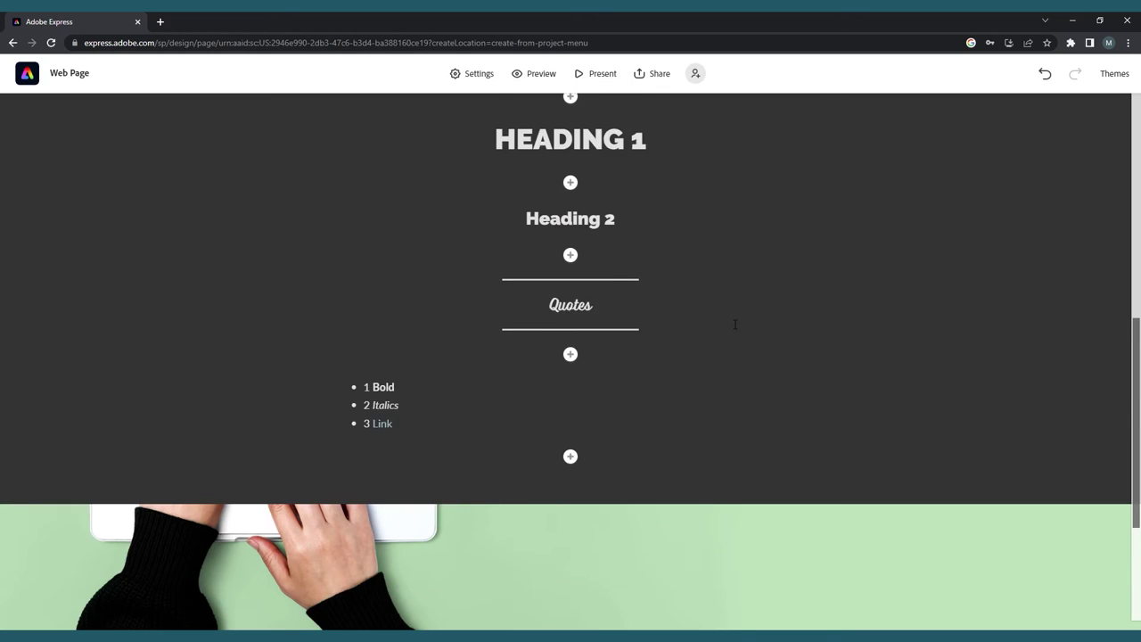
pyautogui.scroll(-3, 734, 324)
pyautogui.scroll(1, 729, 321)
pyautogui.scroll(-1, 724, 320)
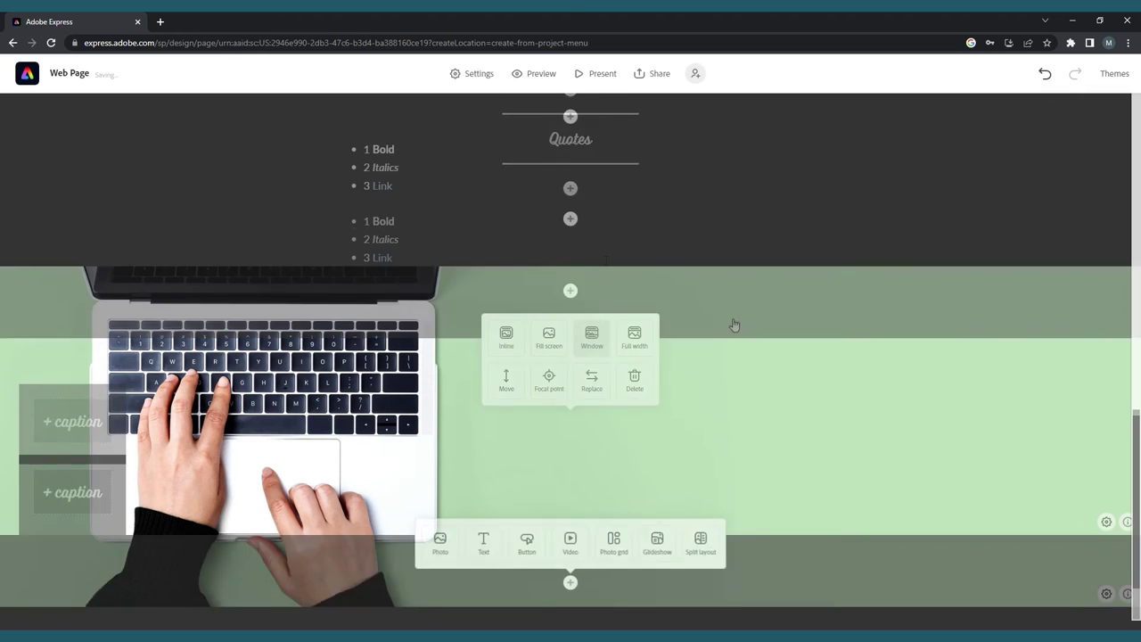
pyautogui.click(571, 355)
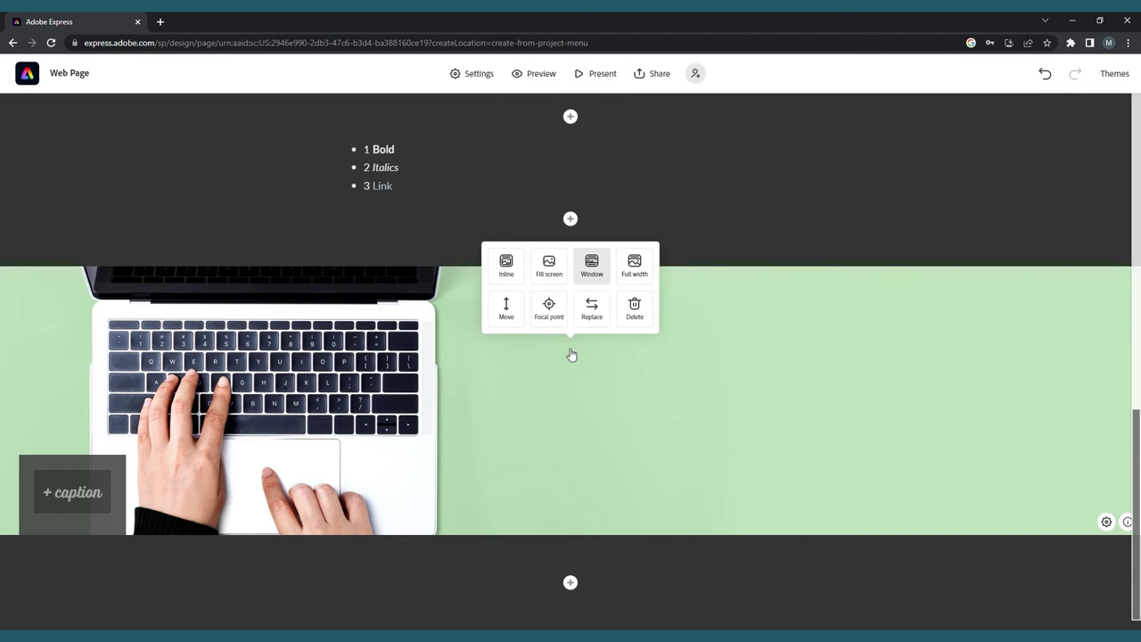
pyautogui.click(638, 279)
pyautogui.scroll(3, 701, 318)
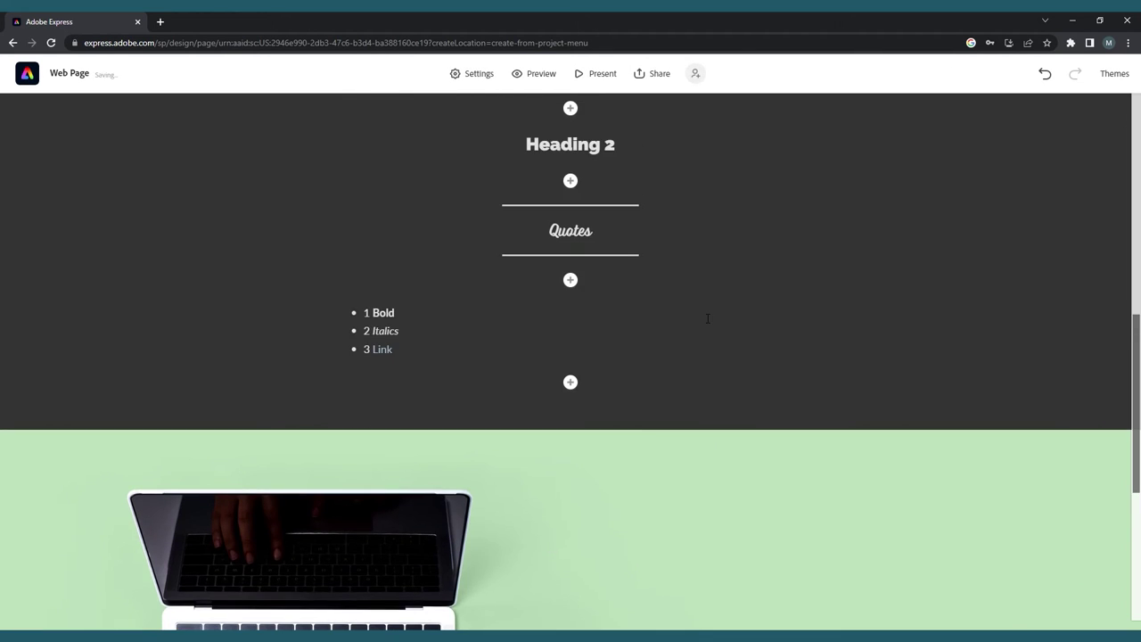
pyautogui.scroll(-4, 704, 319)
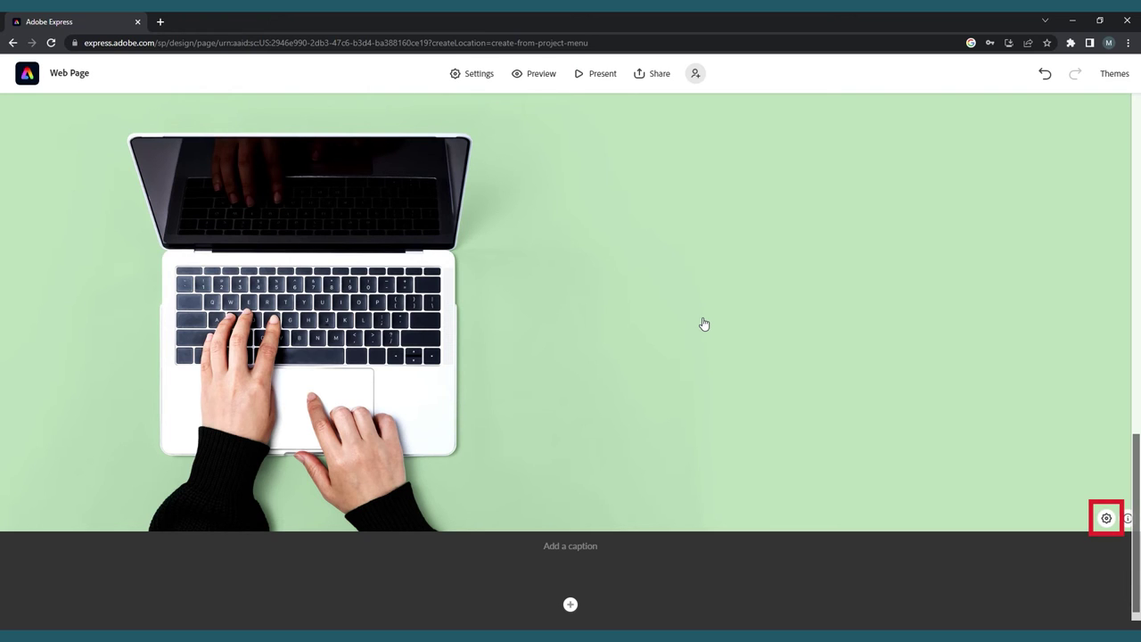
# Give the laptop photo the alt text 'Typing' and bring up the block types below it
pyautogui.click(1108, 520)
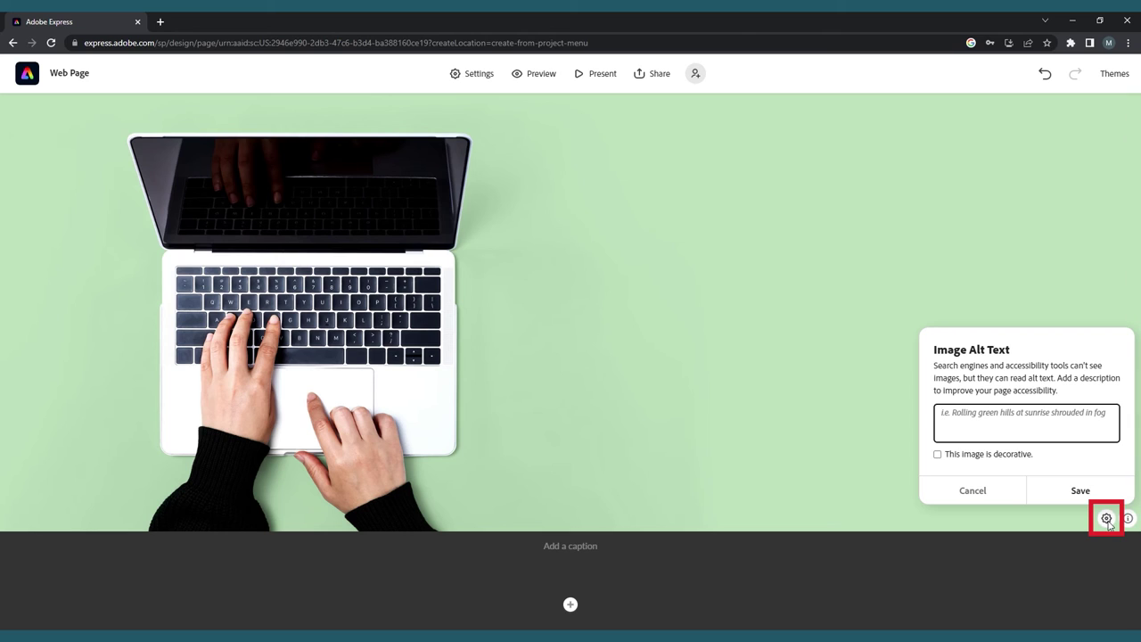
pyautogui.click(996, 432)
pyautogui.write('Typing')
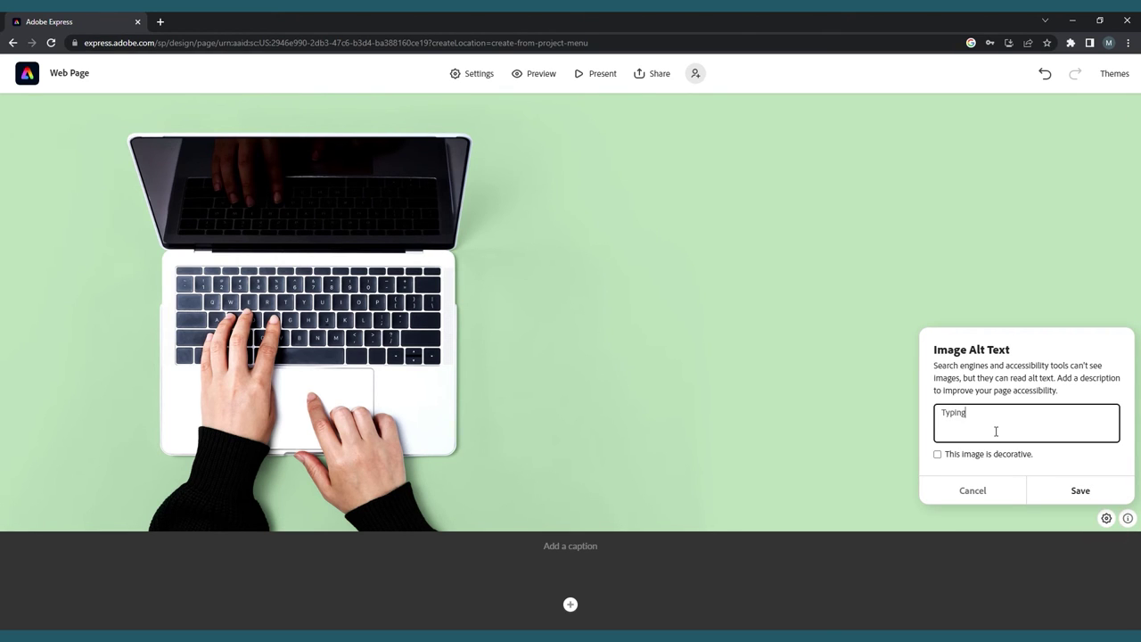
pyautogui.click(1064, 493)
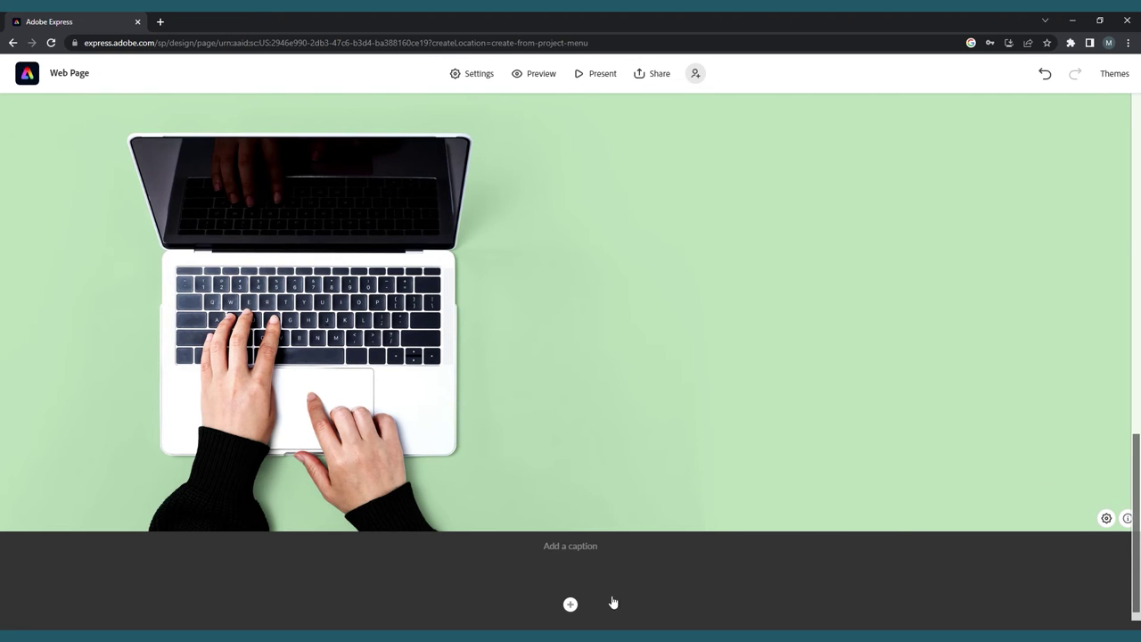
pyautogui.click(571, 606)
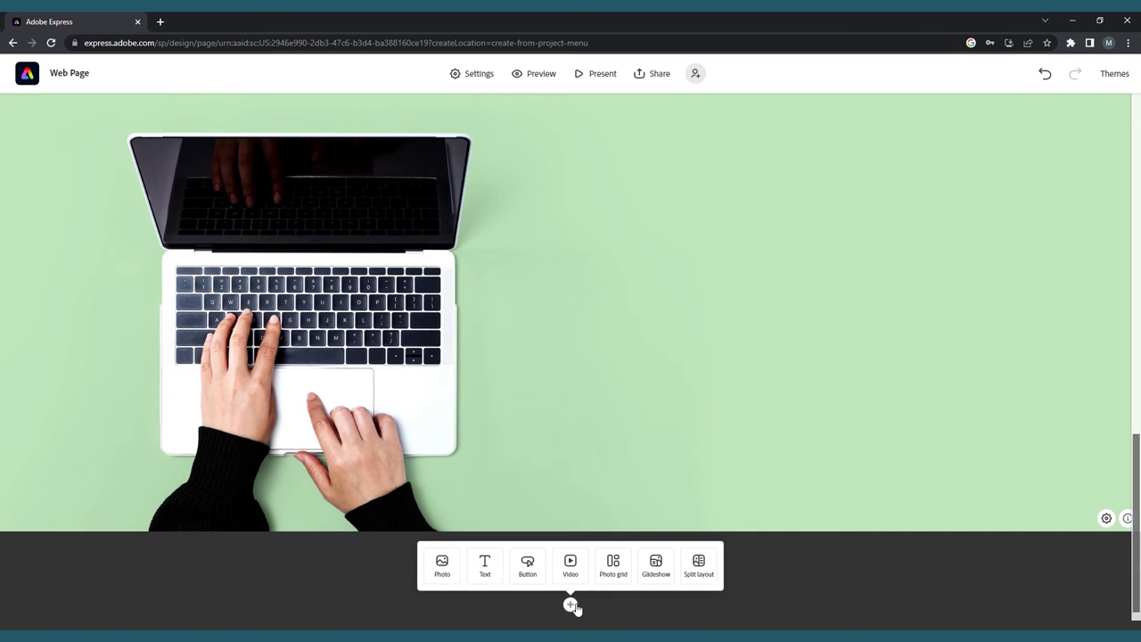
# Start a photo grid with four stock photos: woman at computer, laptop hands, monitor-and-lamp, typing hands
pyautogui.click(614, 571)
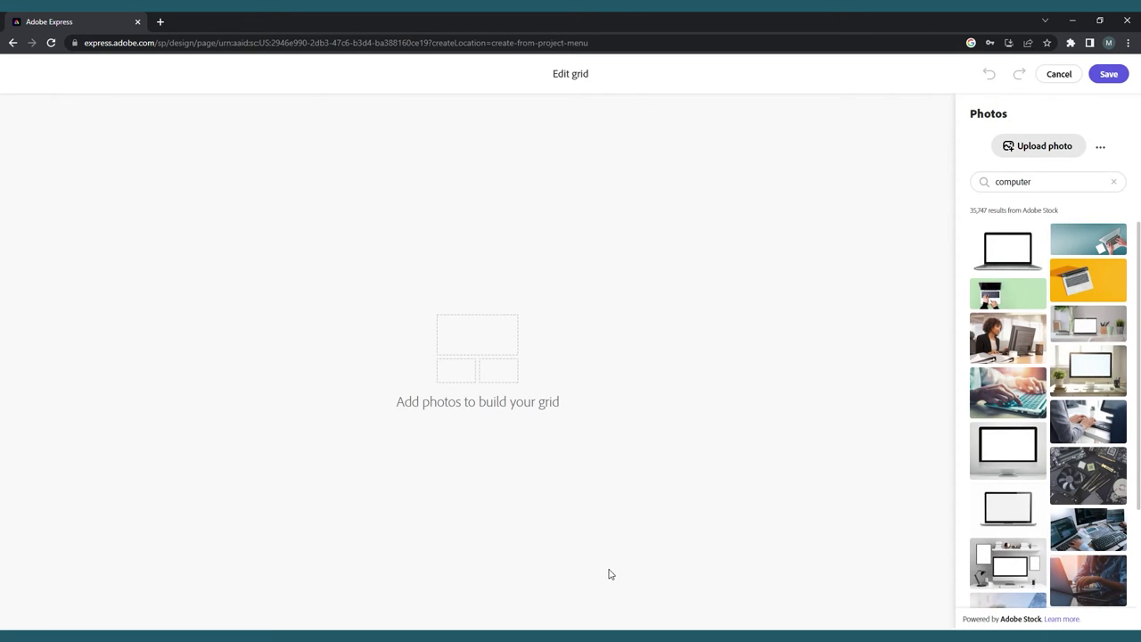
pyautogui.click(1019, 342)
pyautogui.scroll(-3, 1030, 384)
pyautogui.click(1077, 451)
pyautogui.scroll(-5, 1048, 437)
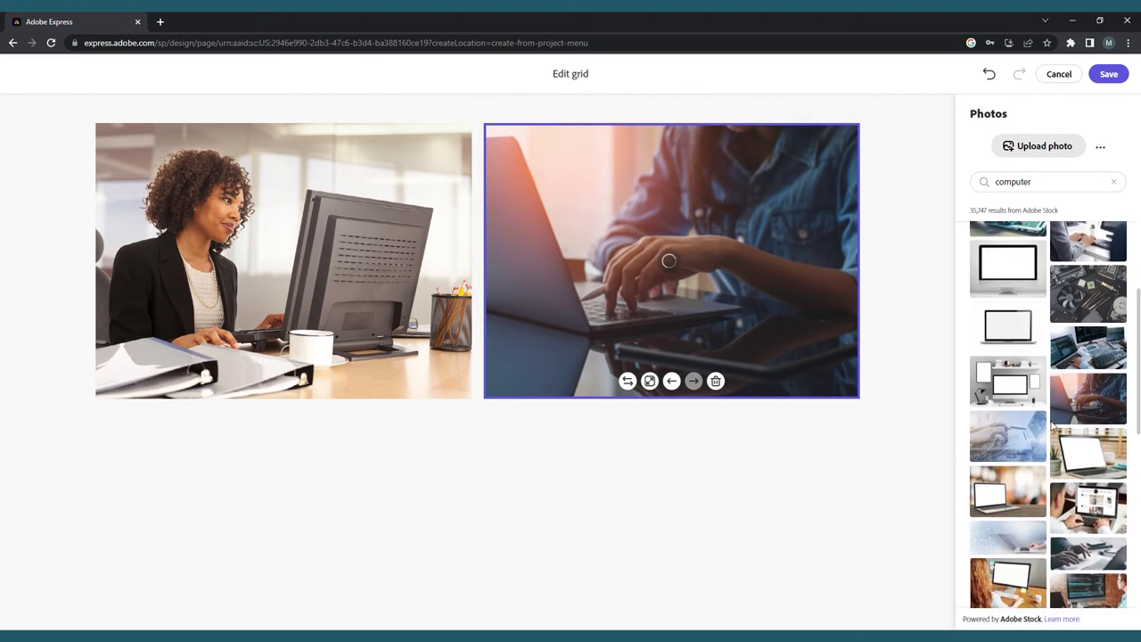
pyautogui.scroll(-5, 1041, 432)
pyautogui.click(1020, 439)
pyautogui.scroll(-4, 1020, 439)
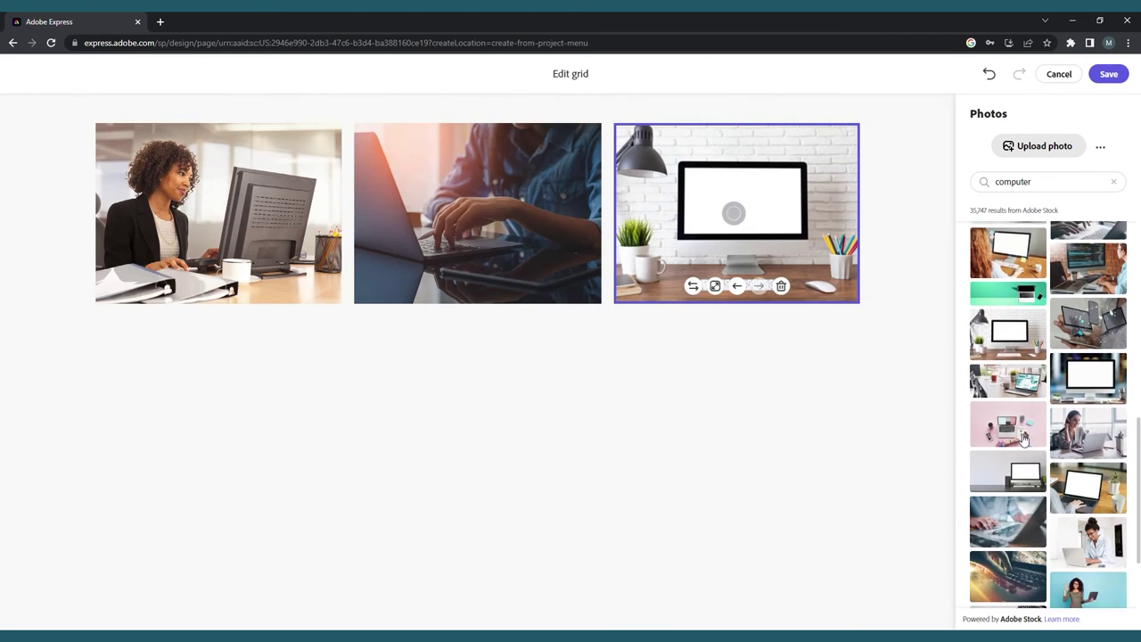
pyautogui.scroll(-4, 1019, 440)
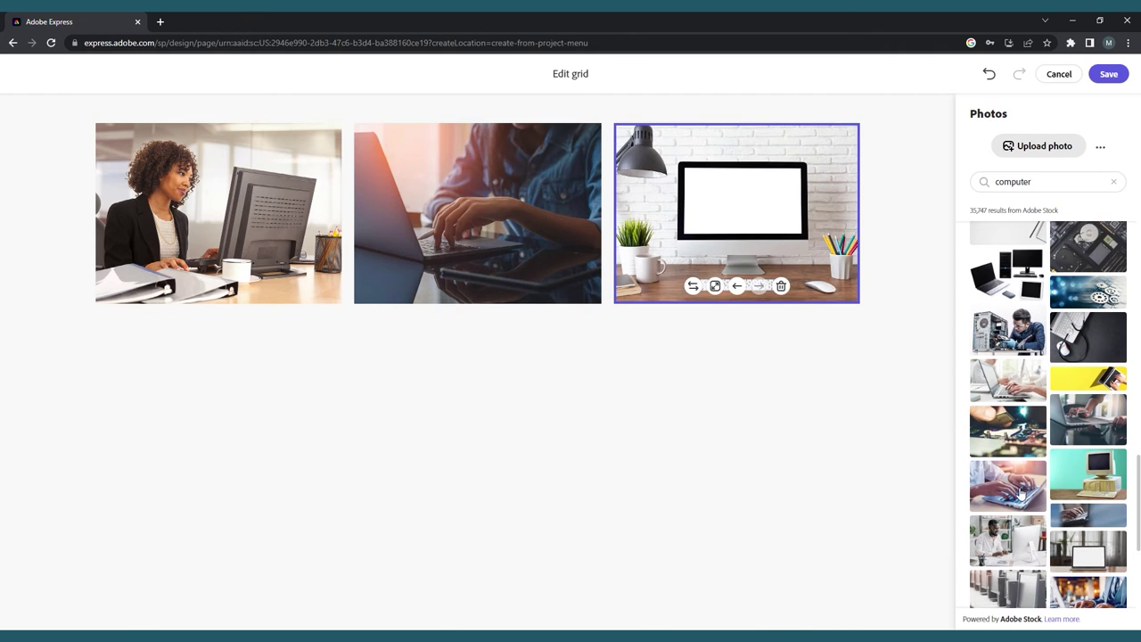
pyautogui.click(1019, 488)
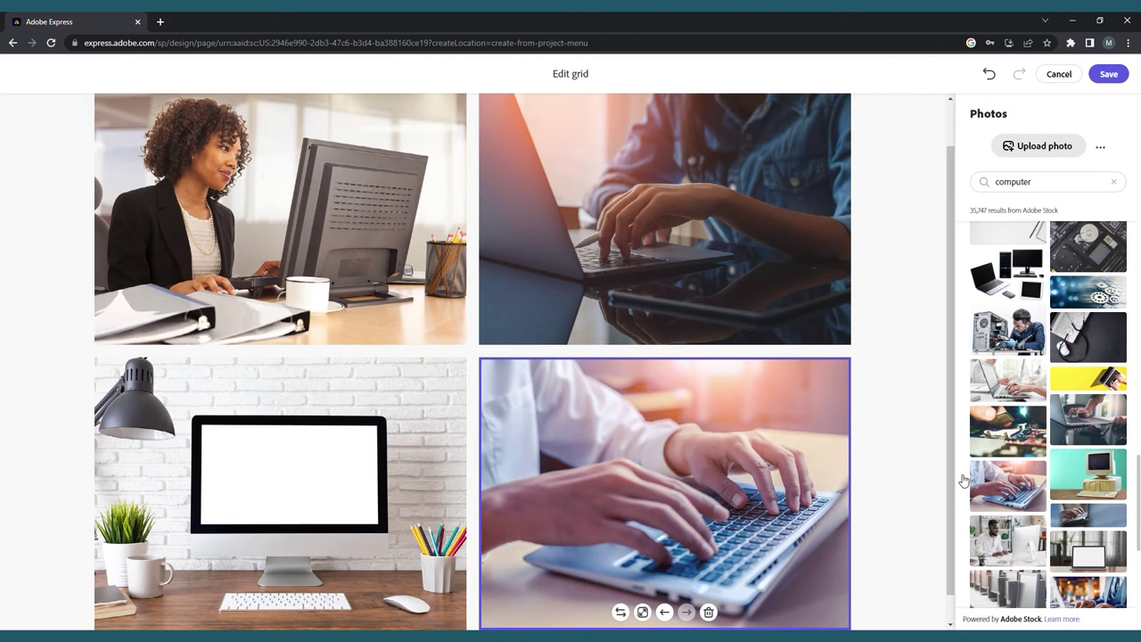
# Widen the woman's photo to full grid width, move the monitor photo rightmost, and save the grid
pyautogui.click(230, 288)
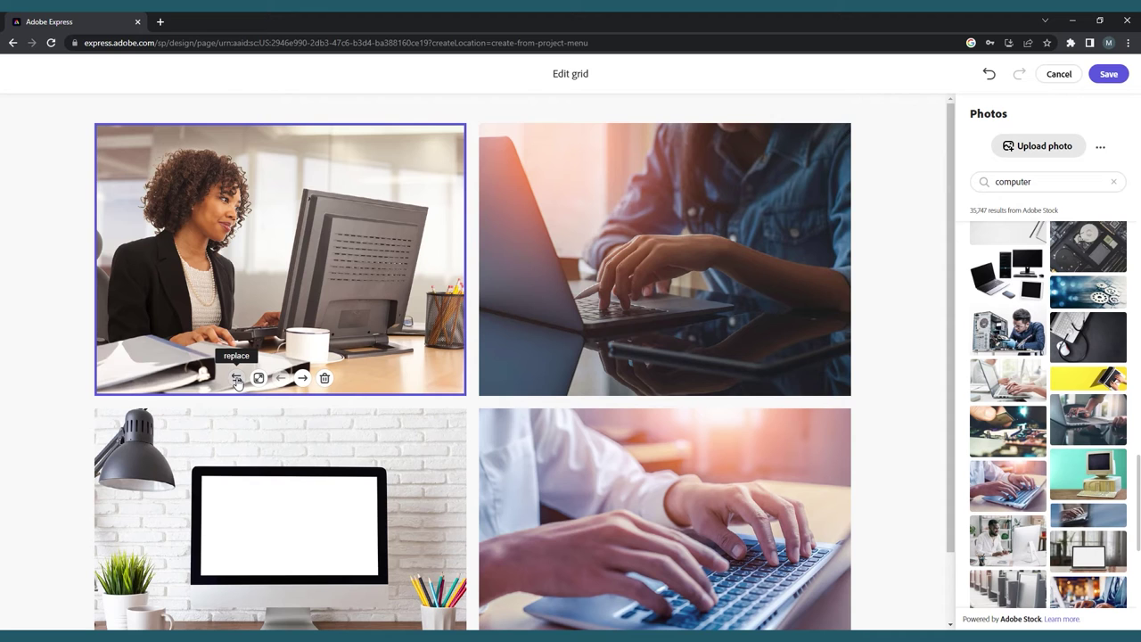
pyautogui.click(259, 379)
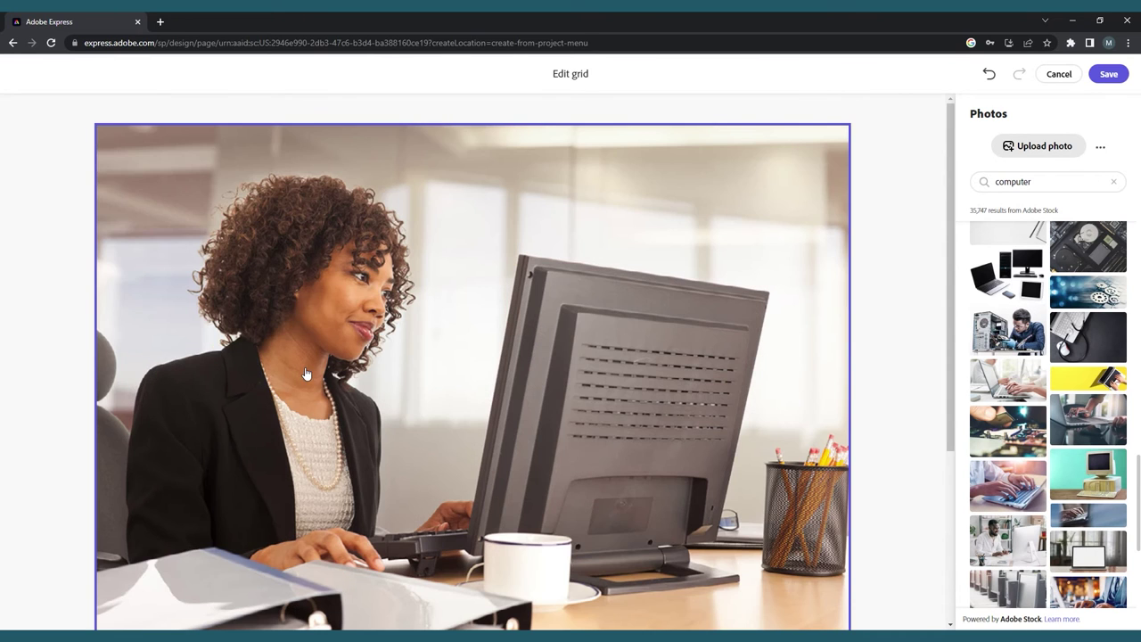
pyautogui.scroll(-1, 329, 368)
pyautogui.scroll(-3, 330, 368)
pyautogui.click(455, 535)
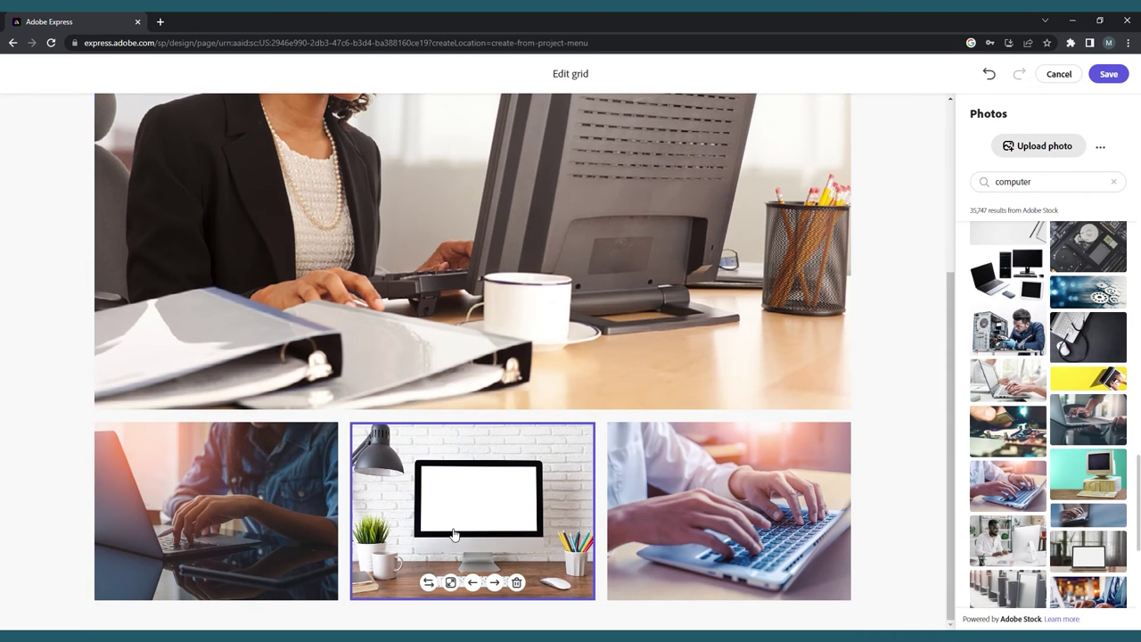
pyautogui.click(496, 583)
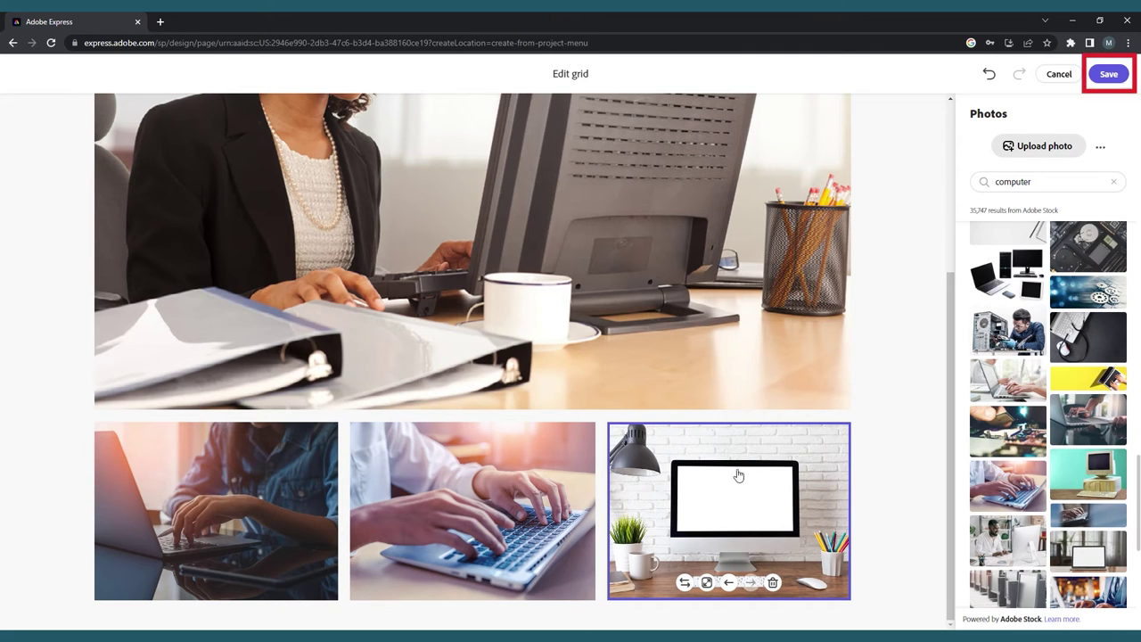
pyautogui.click(1125, 76)
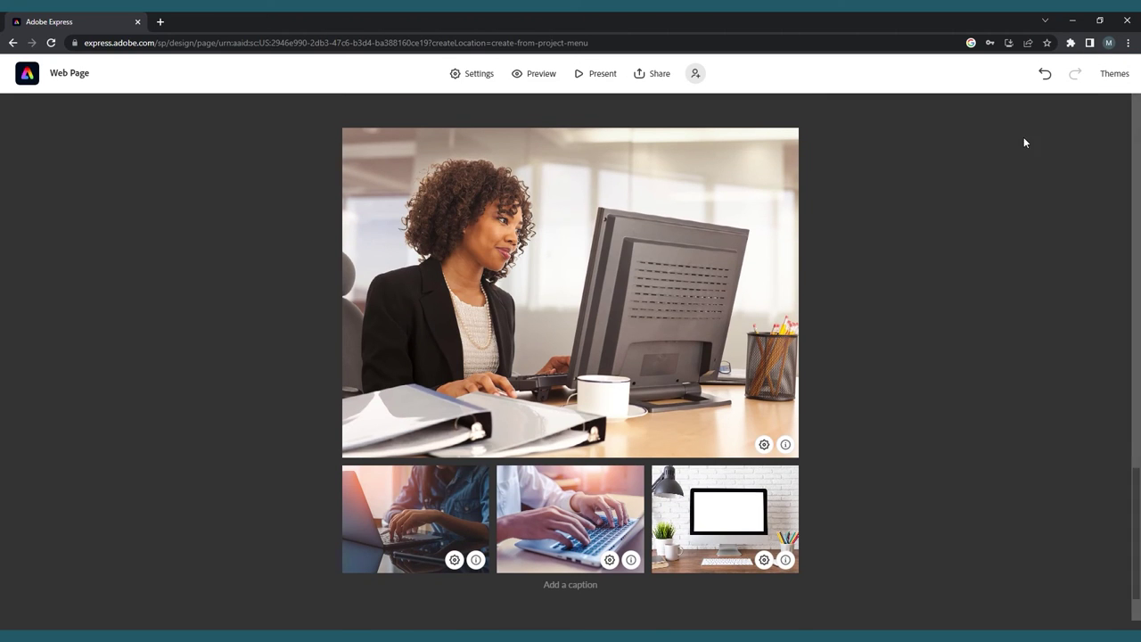
pyautogui.scroll(5, 798, 290)
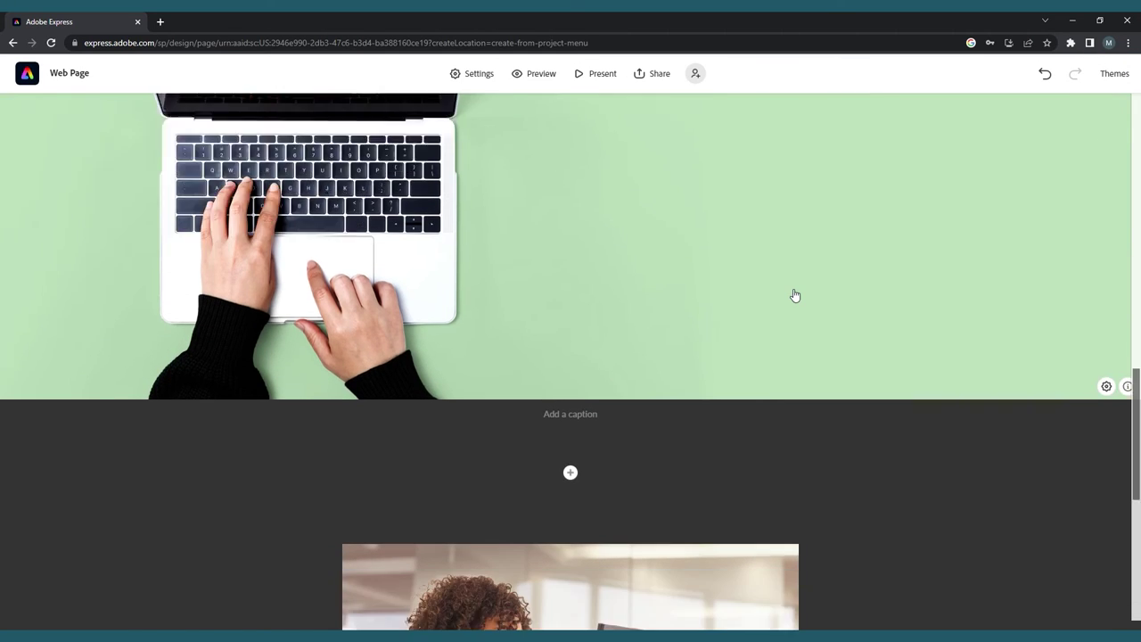
pyautogui.scroll(-5, 796, 295)
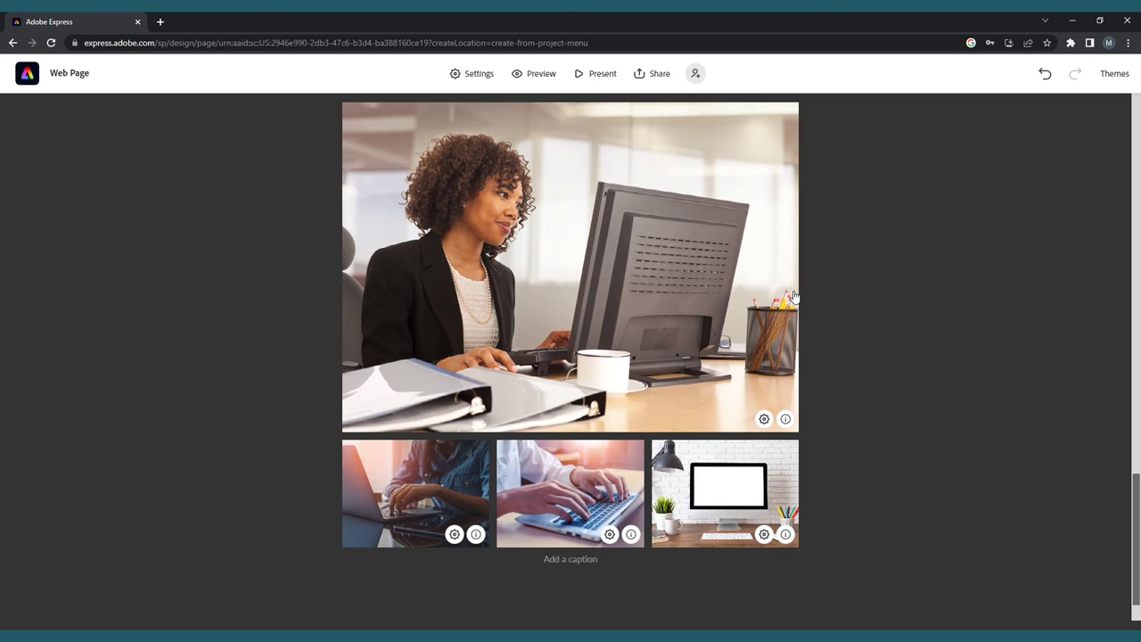
pyautogui.click(570, 580)
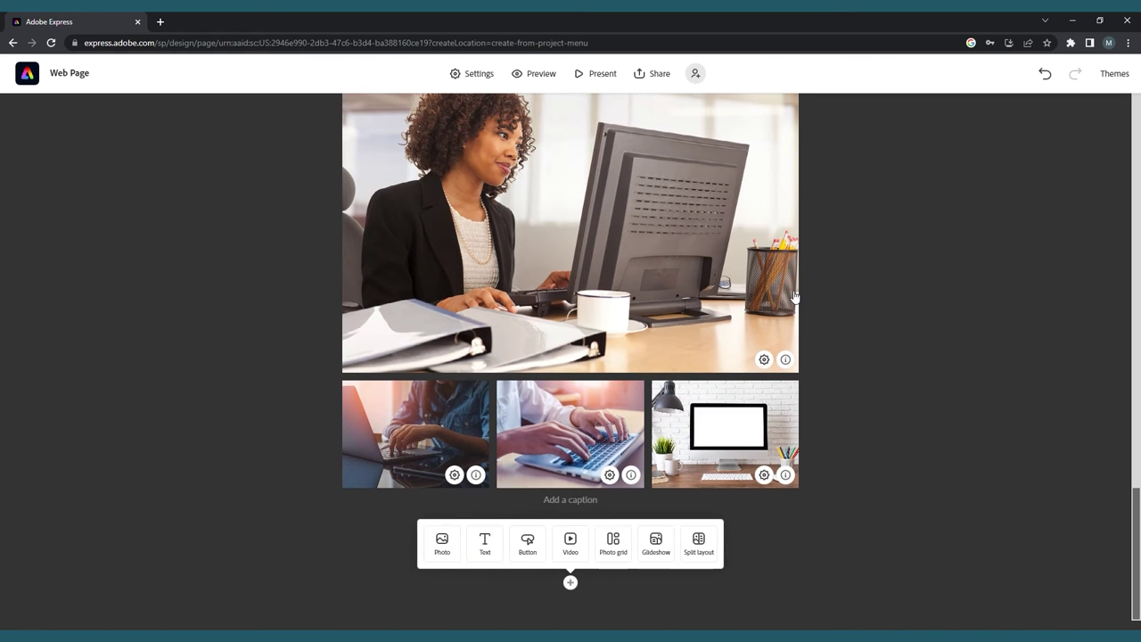
# Start a glideshow with the laptop-typing and blank-screen laptop photos as its first two slides
pyautogui.click(657, 544)
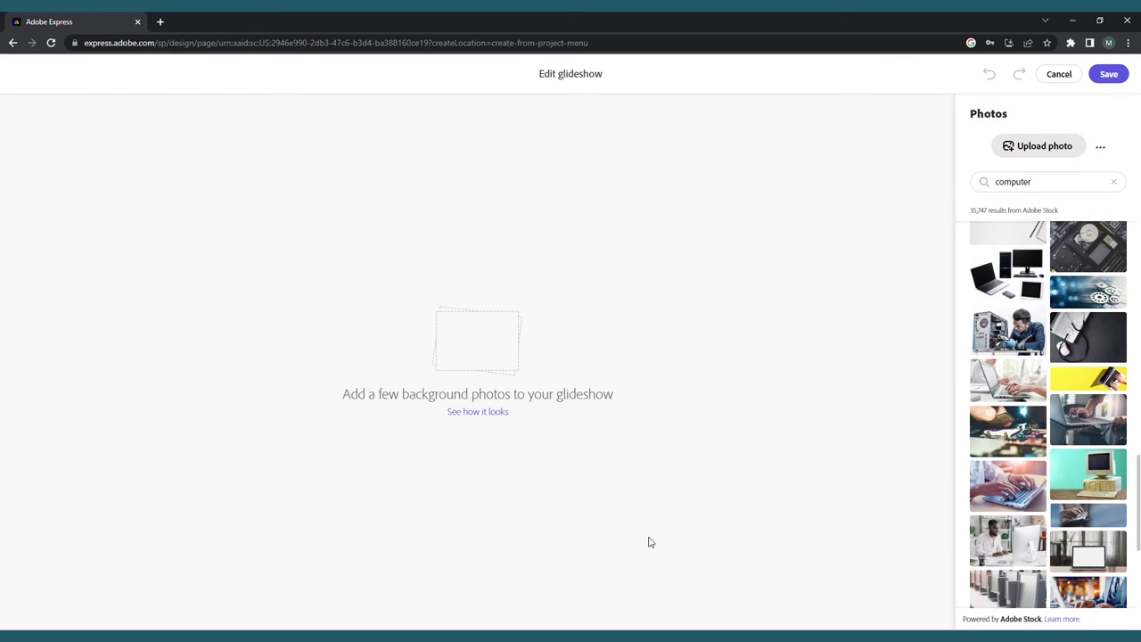
pyautogui.scroll(-2, 1026, 433)
pyautogui.scroll(-4, 1032, 440)
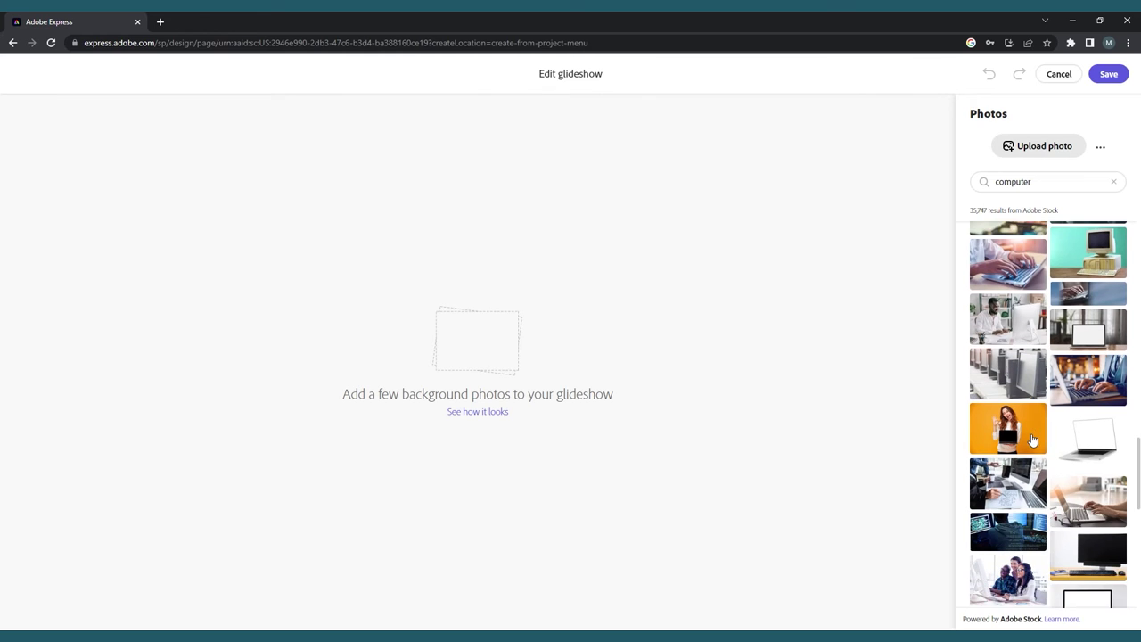
pyautogui.click(1086, 401)
pyautogui.scroll(-5, 1069, 412)
pyautogui.click(1087, 370)
# Add the laptop-on-white-desk and typing-near-plant photos as slides three and four, then save
pyautogui.scroll(-1, 1083, 404)
pyautogui.click(1079, 406)
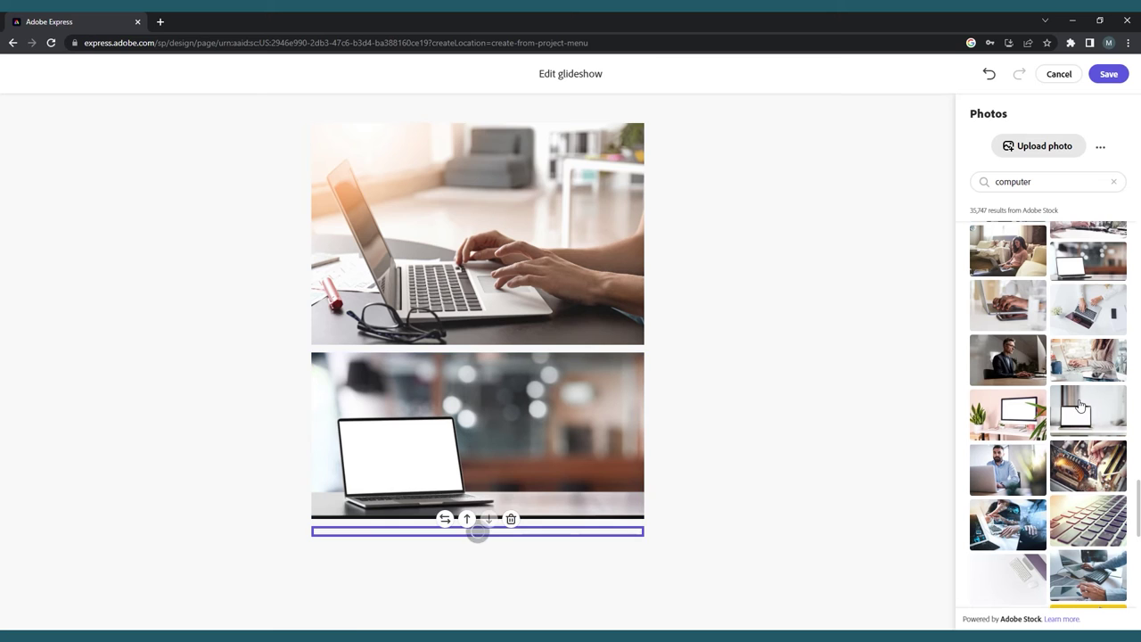
pyautogui.scroll(-1, 1079, 406)
pyautogui.scroll(-5, 1079, 406)
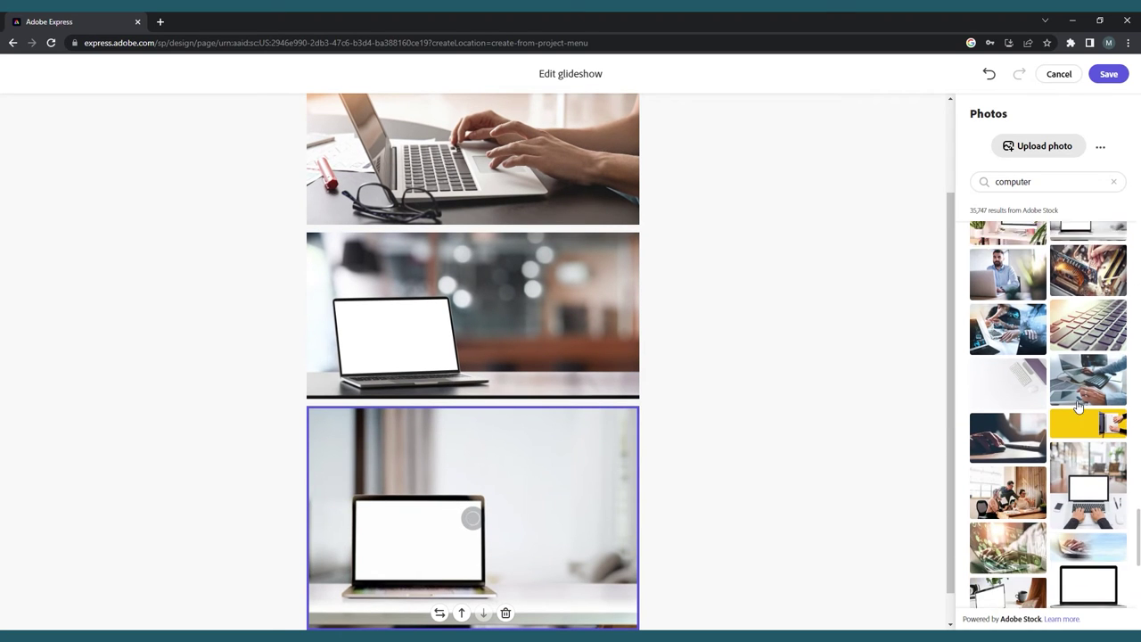
pyautogui.scroll(-1, 1079, 406)
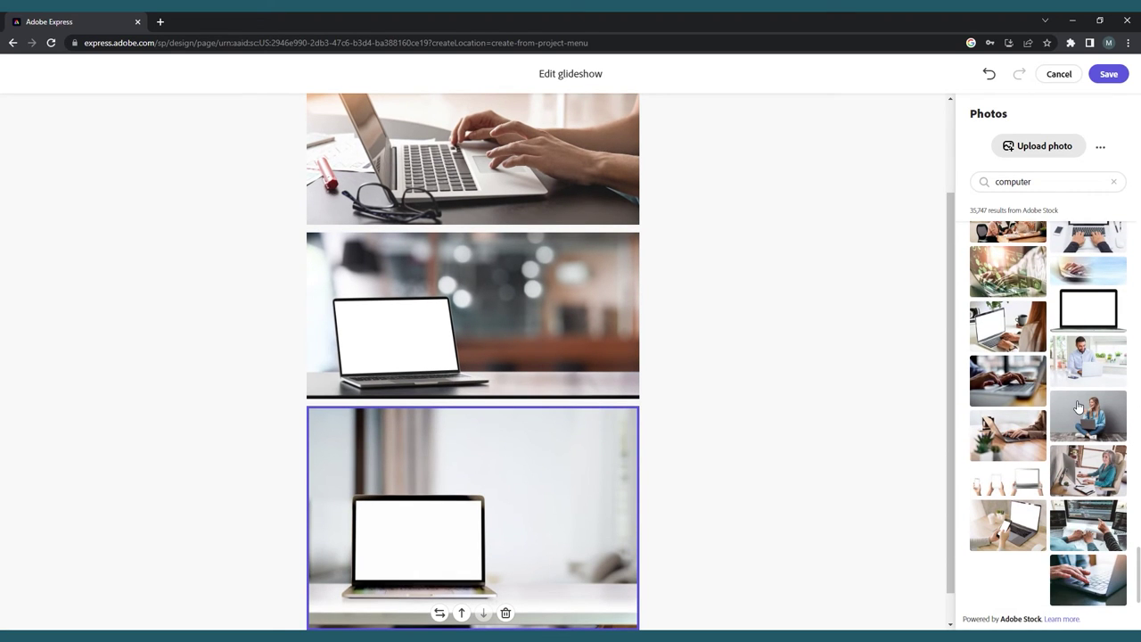
pyautogui.click(1034, 437)
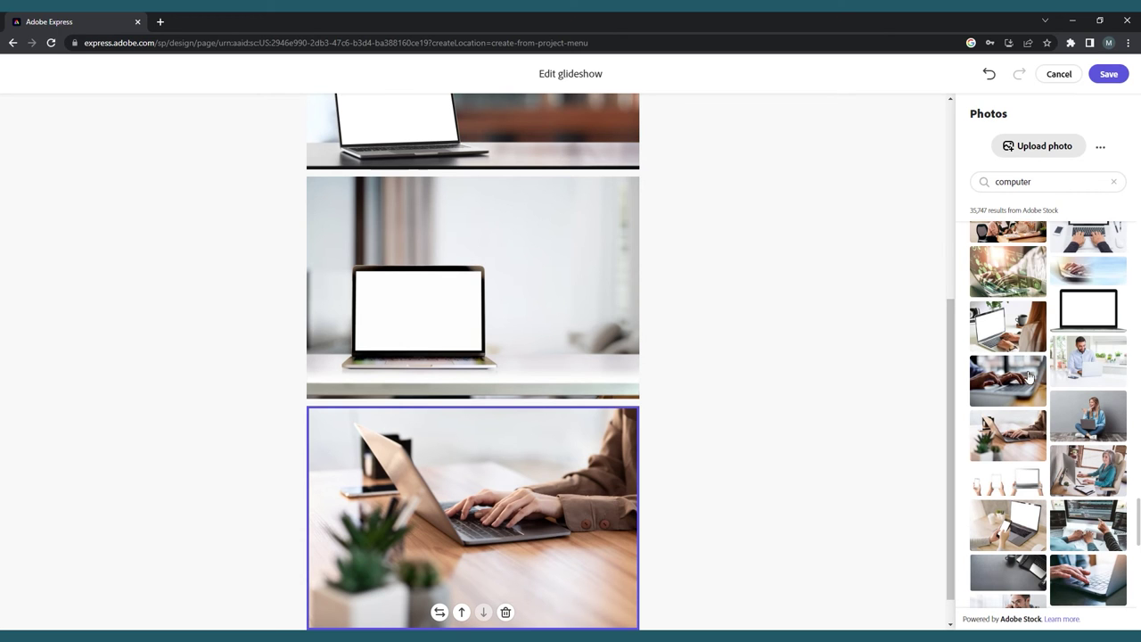
pyautogui.click(1110, 74)
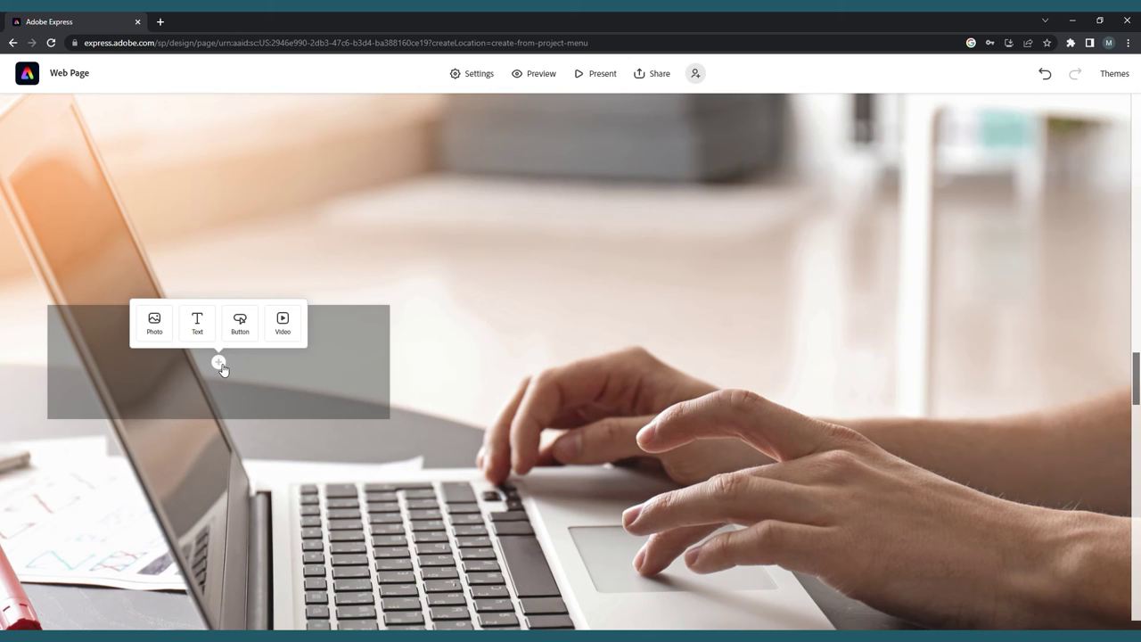
# Place a large, centred 'GLIDE SHOW' heading over the glideshow's first slide
pyautogui.click(213, 336)
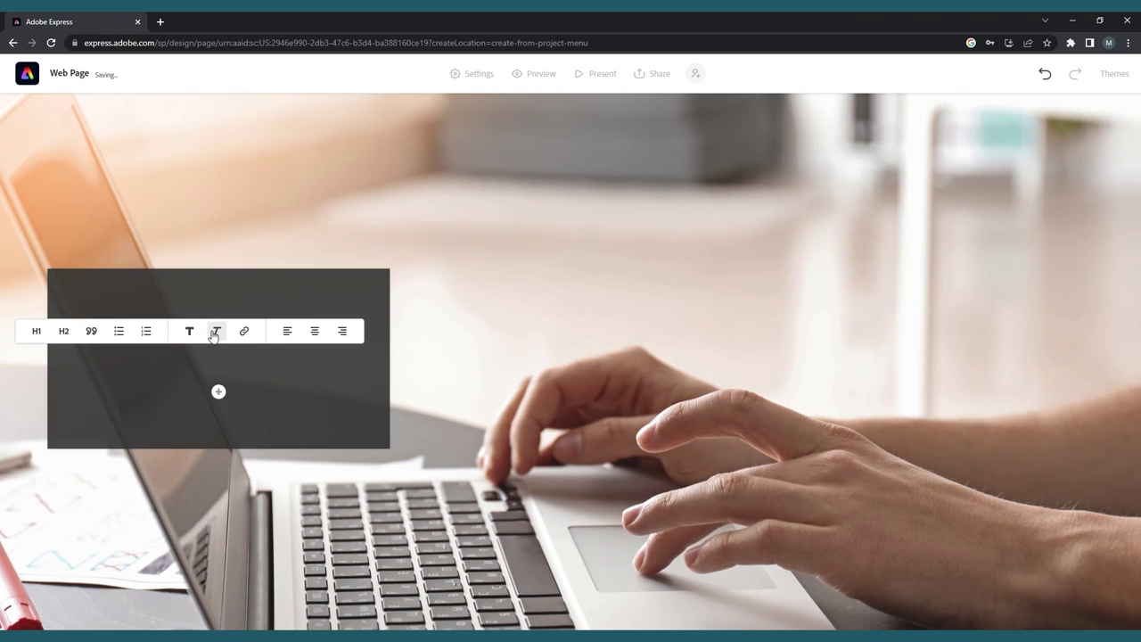
pyautogui.write('Glide Show')
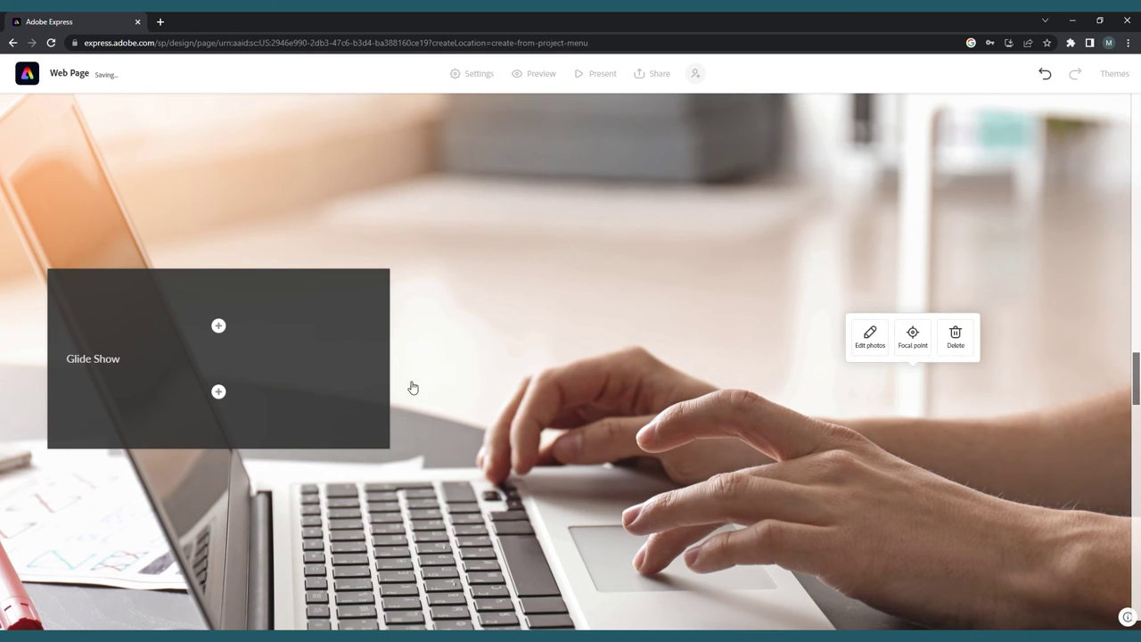
pyautogui.moveTo(265, 311); pyautogui.dragTo(553, 339)
pyautogui.click(350, 358)
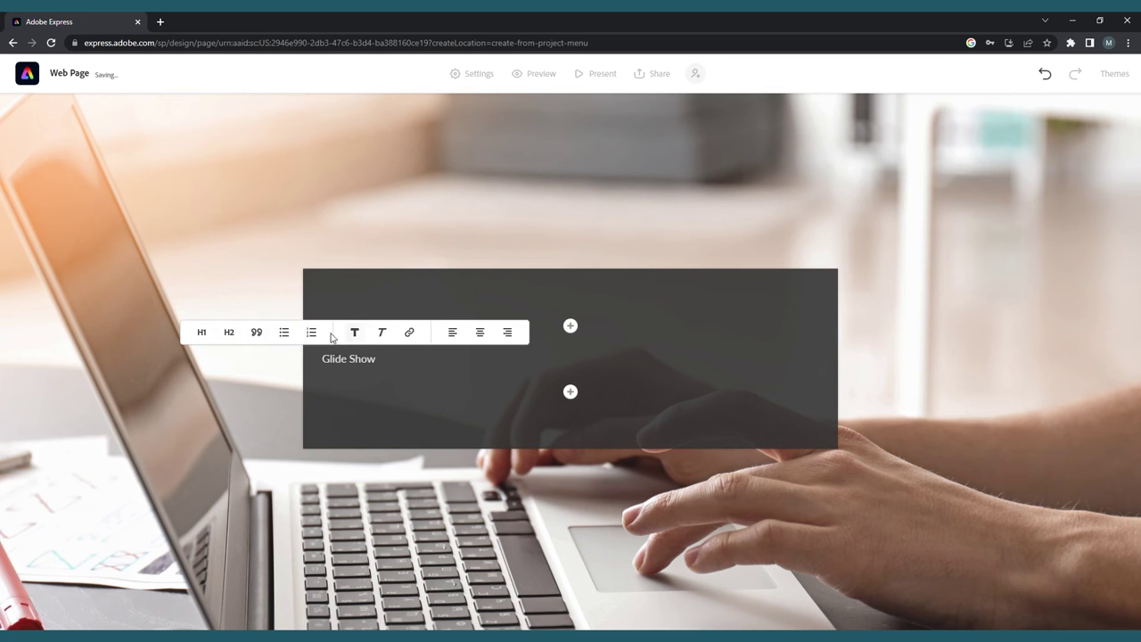
pyautogui.click(202, 332)
pyautogui.click(527, 321)
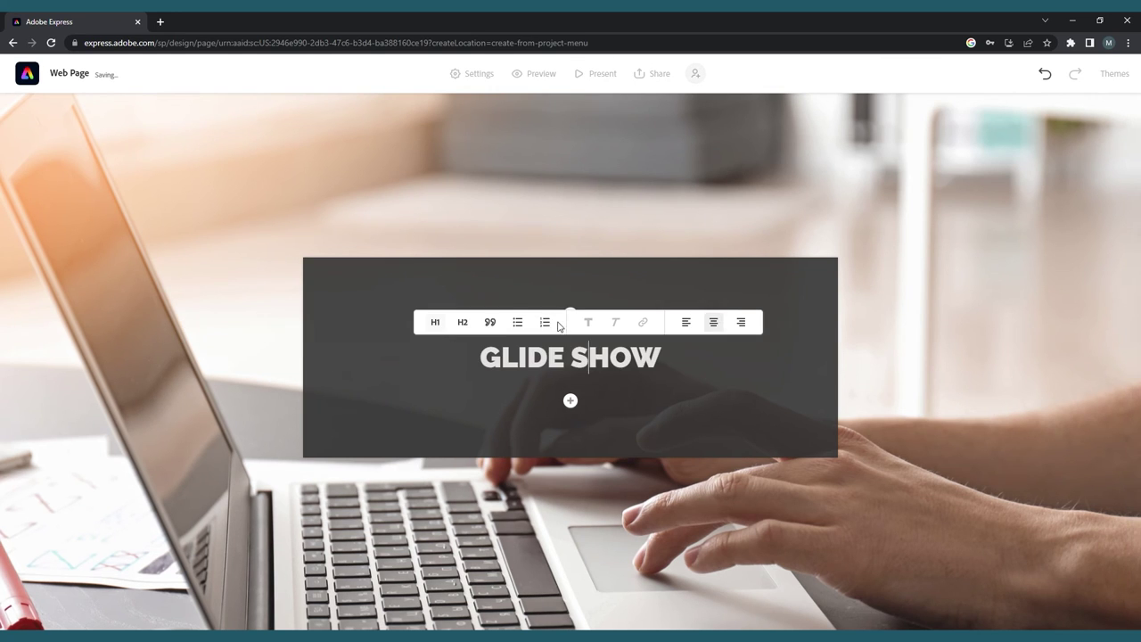
pyautogui.click(230, 361)
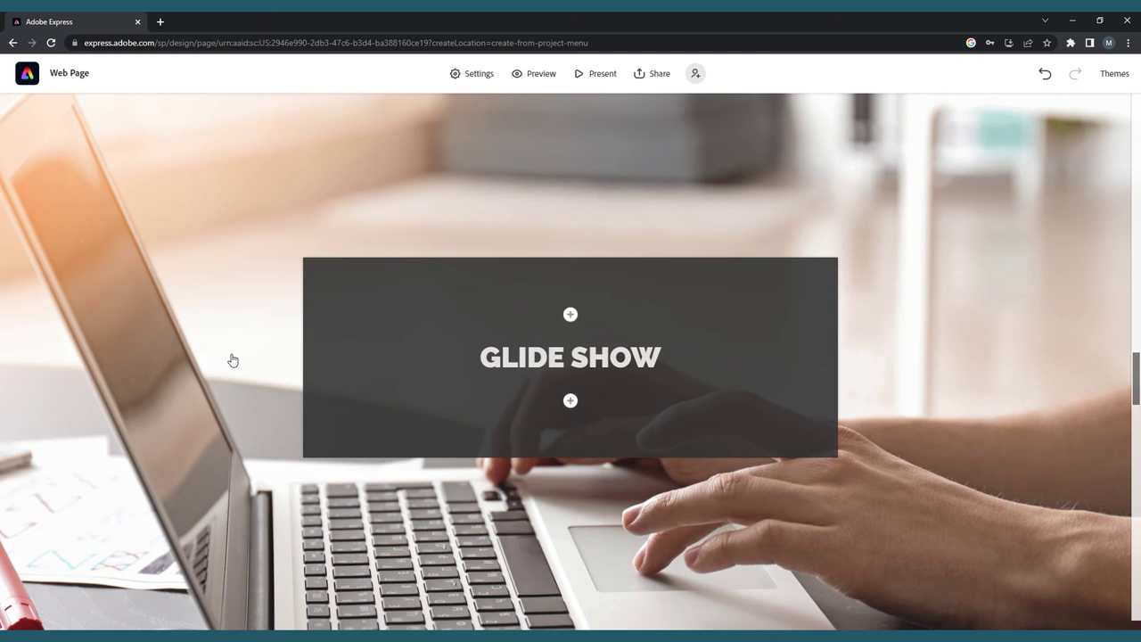
# Caption the third glideshow slide 'Photo 3', then return up to the photo grid
pyautogui.scroll(-3, 549, 399)
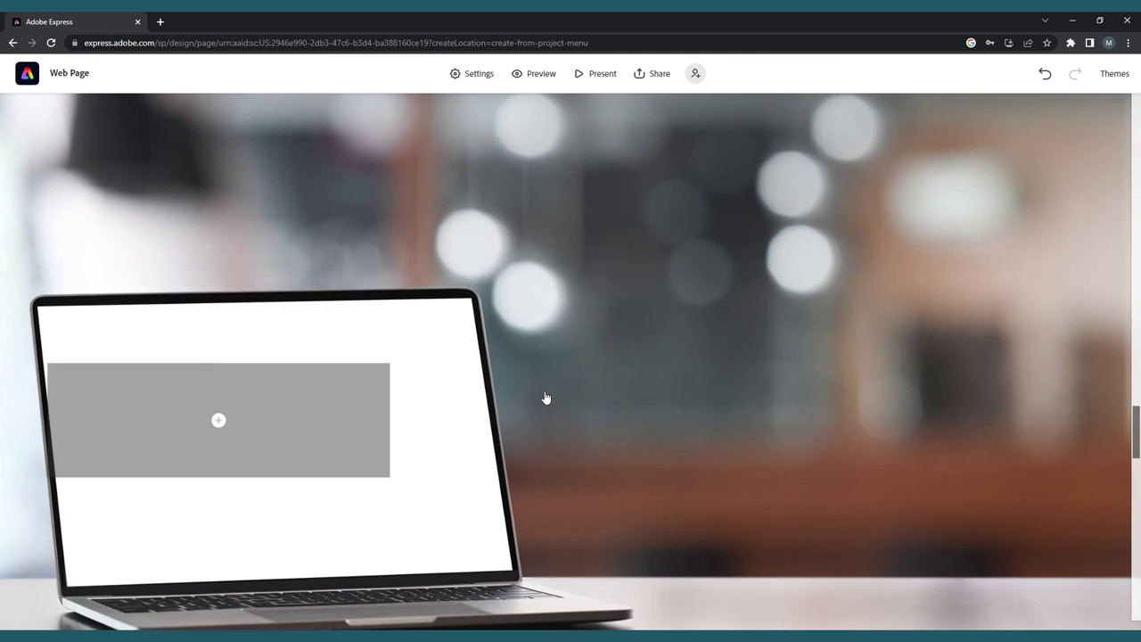
pyautogui.click(219, 350)
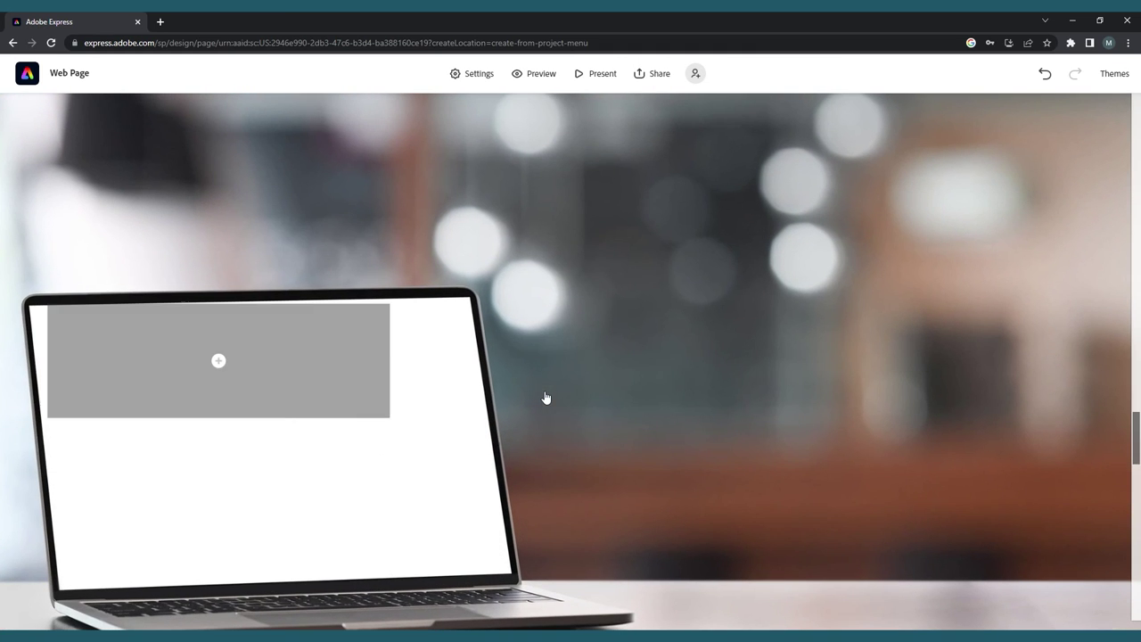
pyautogui.click(199, 323)
pyautogui.scroll(-3, 621, 377)
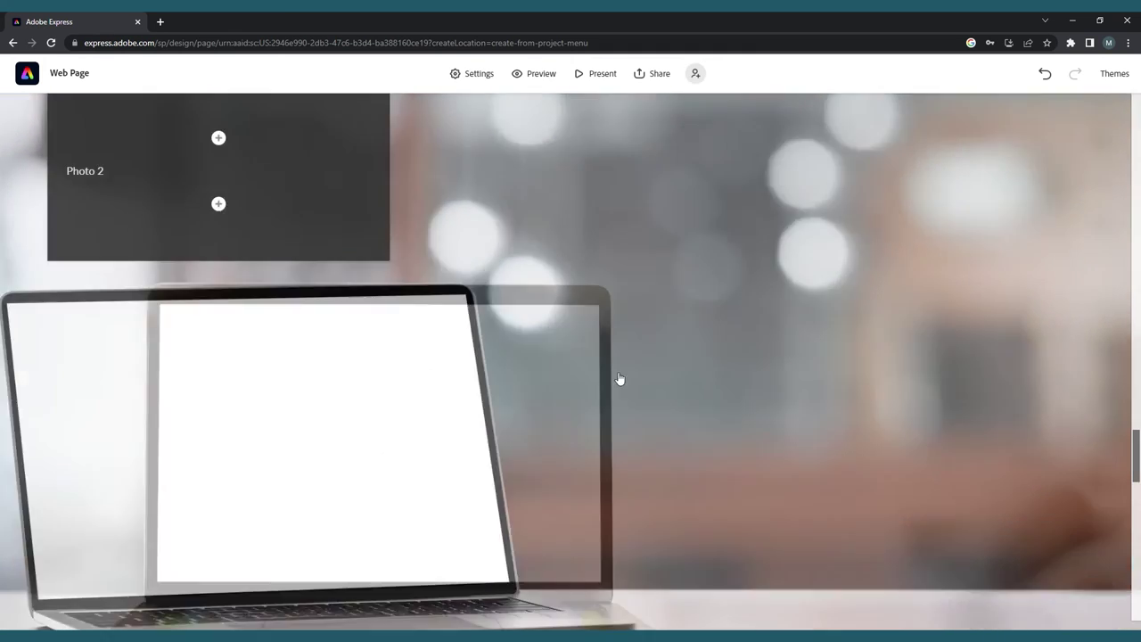
pyautogui.scroll(-3, 574, 394)
pyautogui.write('Photo 3')
pyautogui.click(575, 419)
pyautogui.scroll(3, 589, 440)
pyautogui.scroll(5, 588, 440)
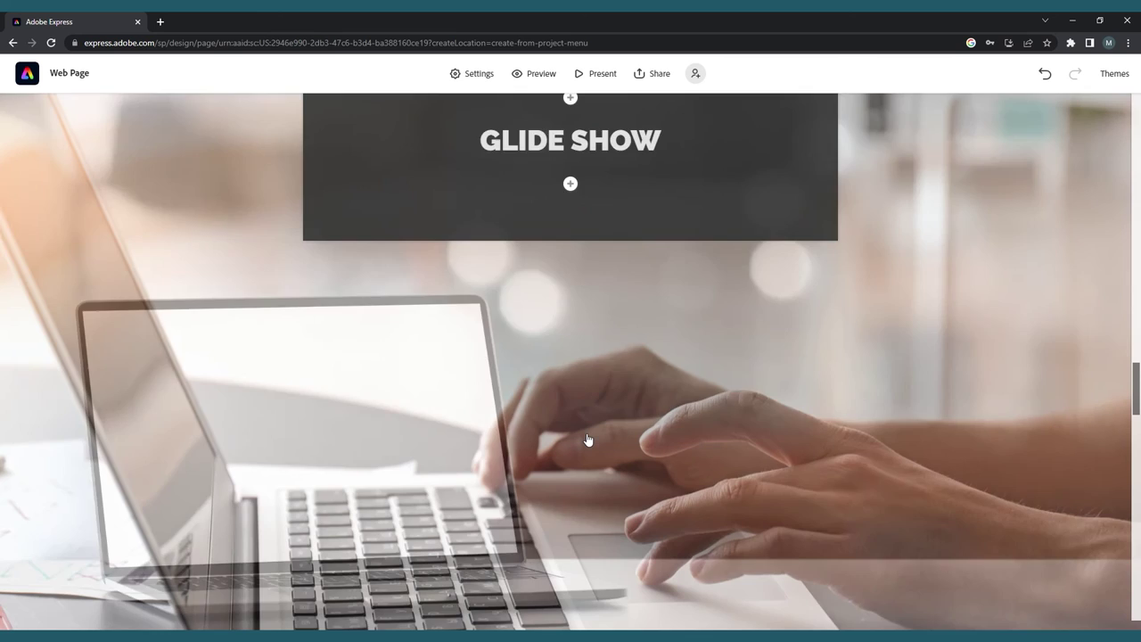
pyautogui.scroll(5, 589, 439)
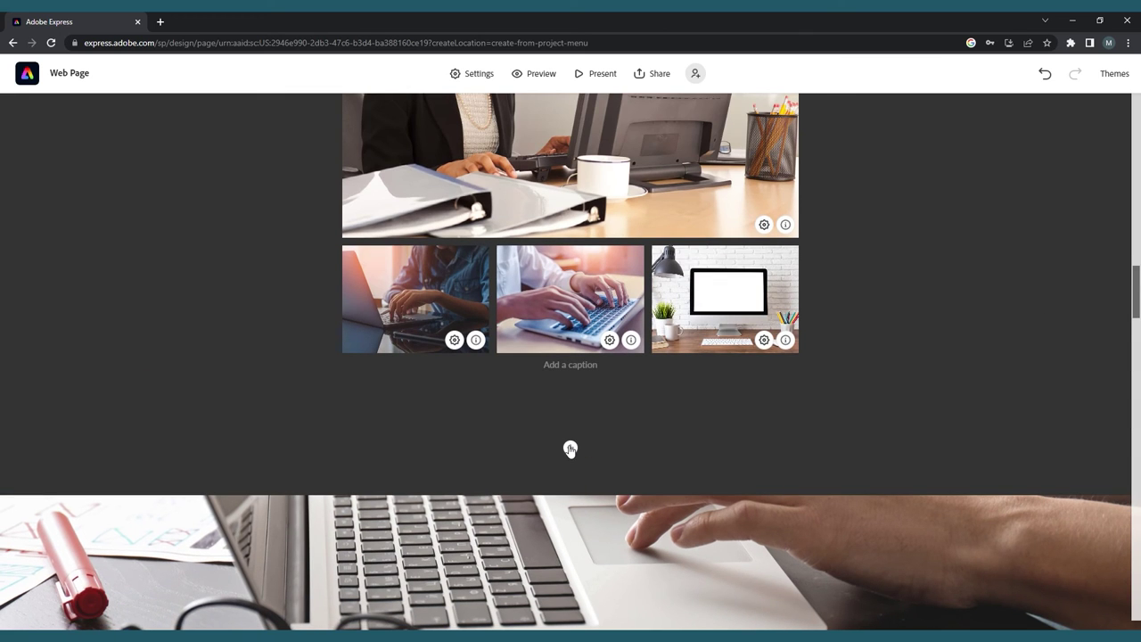
# Add a centred 'Hyperlink' button linking to the YouTube URL below the photo grid
pyautogui.click(571, 448)
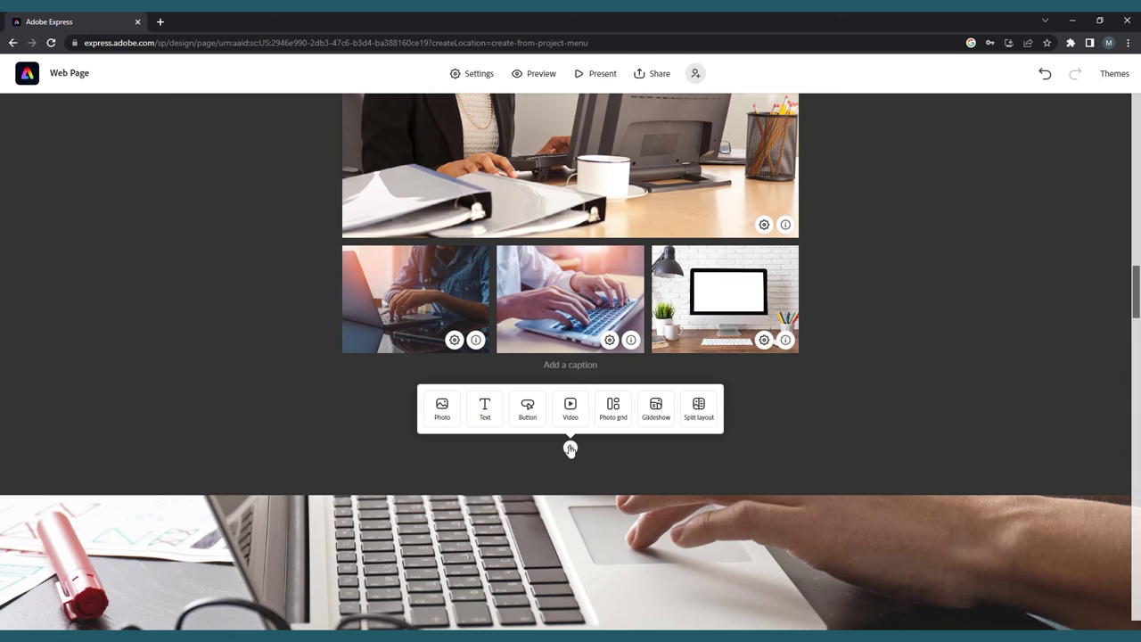
pyautogui.click(528, 410)
pyautogui.write('Hyperlink')
pyautogui.click(359, 346)
pyautogui.write('https://youtu.be/dCsD9sPlxpg')
pyautogui.click(376, 397)
pyautogui.click(420, 430)
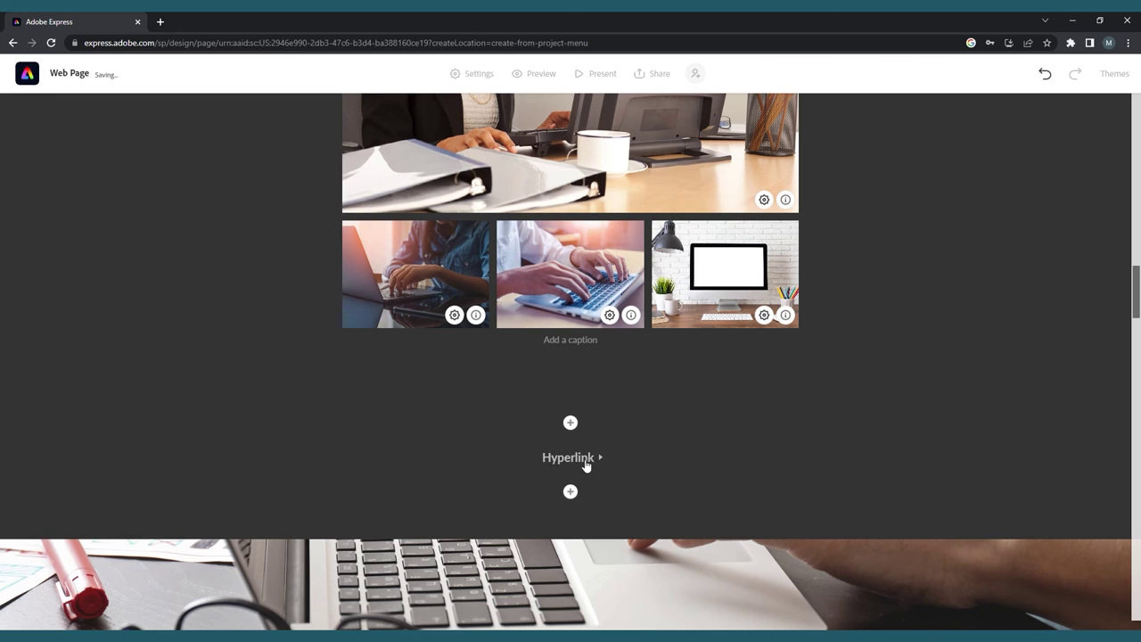
# Embed the TLP Trailer YouTube video beneath the Hyperlink button
pyautogui.click(572, 493)
pyautogui.click(570, 455)
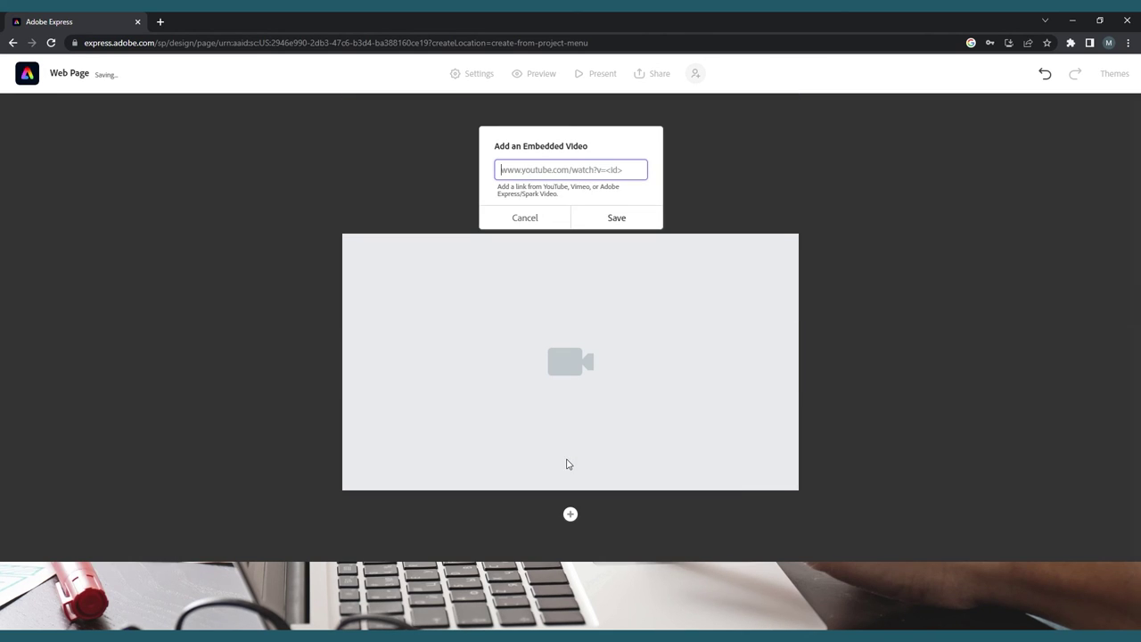
pyautogui.write('https://youtu.be/dCsD9sPIxpg')
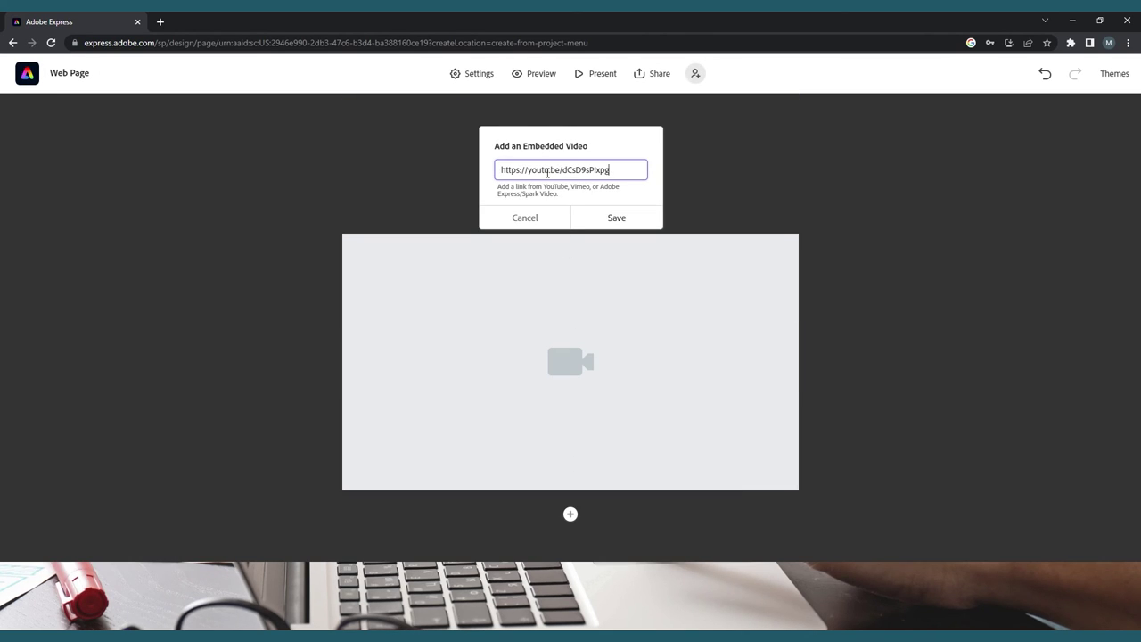
pyautogui.click(617, 218)
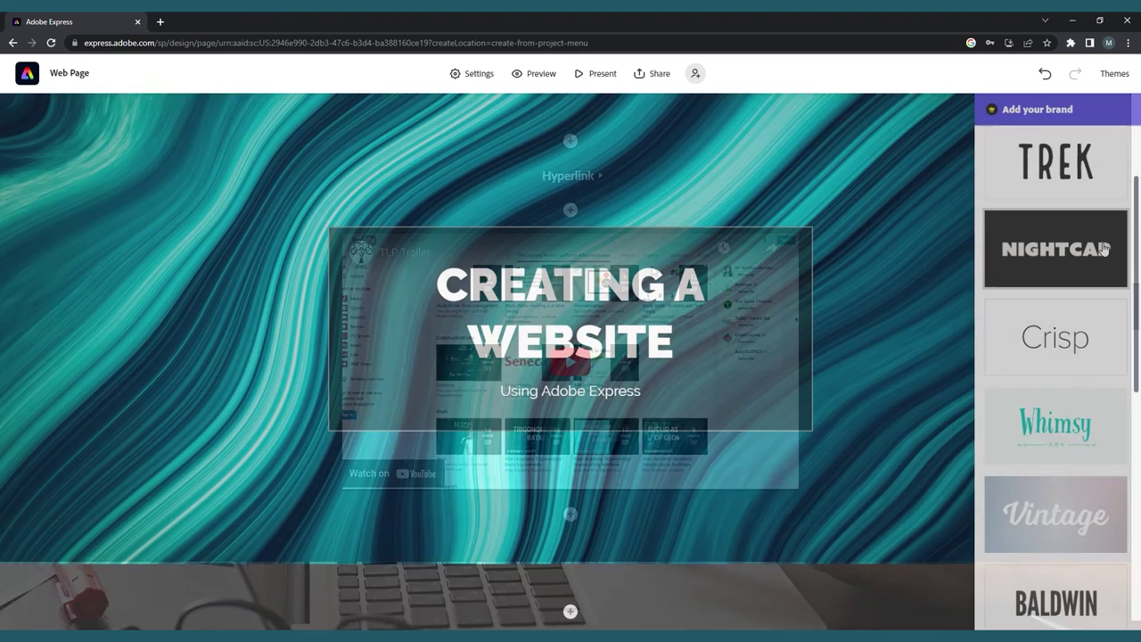
# Try the Whimsy and Bruce themes, then settle on the dark Nightcap theme
pyautogui.click(981, 425)
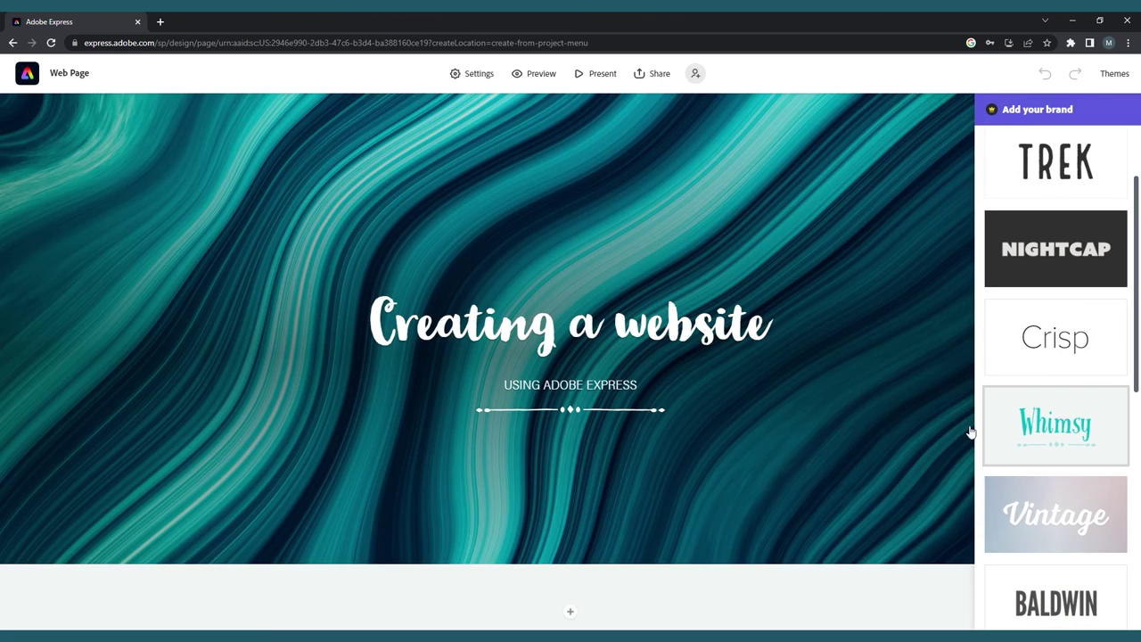
pyautogui.scroll(-6, 846, 401)
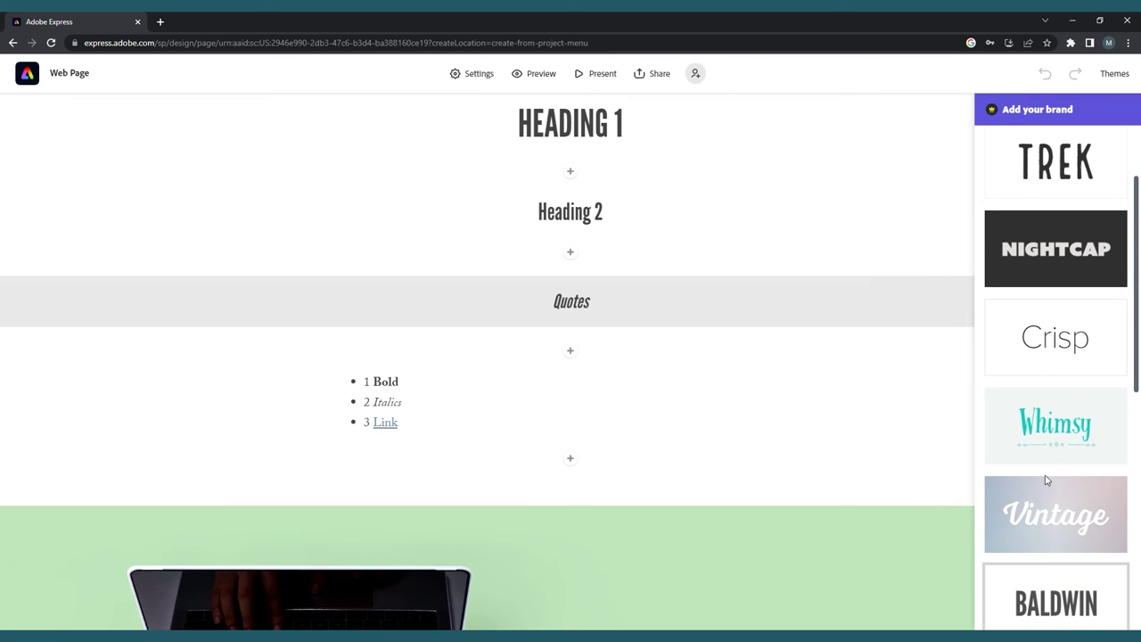
pyautogui.scroll(-5, 1057, 502)
pyautogui.click(1057, 503)
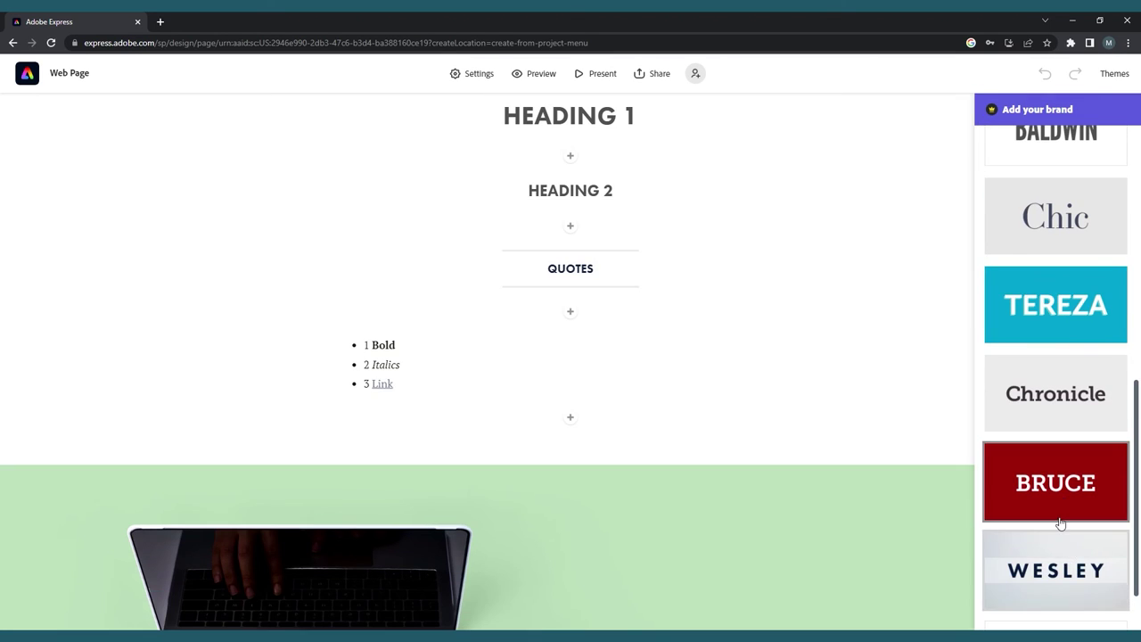
pyautogui.scroll(5, 1057, 513)
pyautogui.click(1056, 250)
pyautogui.scroll(6, 913, 310)
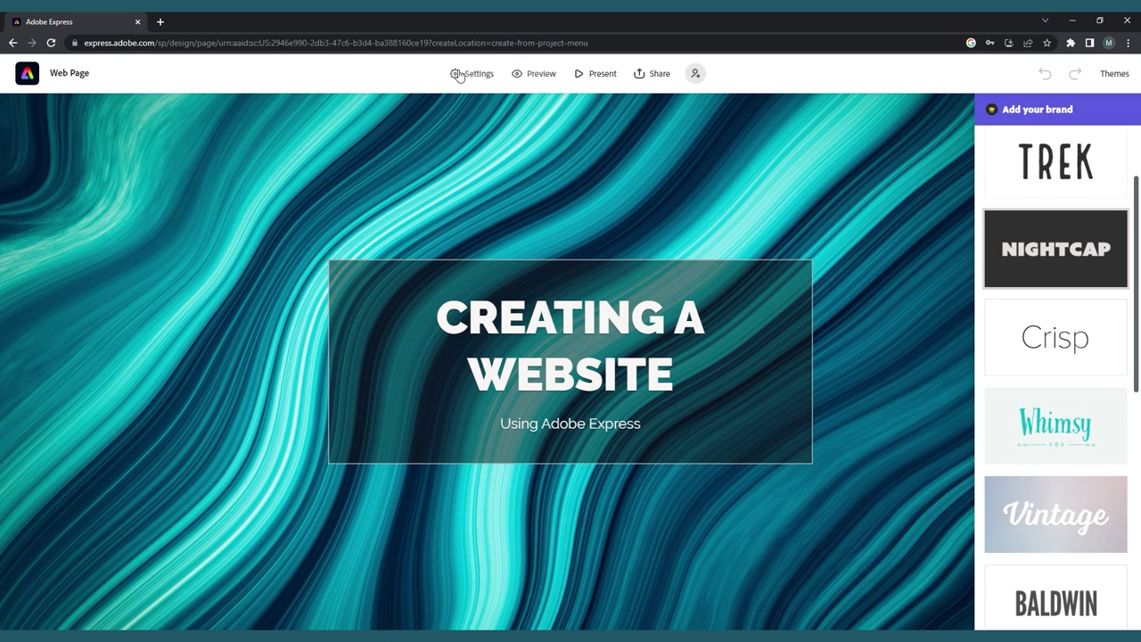
# Check the project settings, close them, and bring up the Share dropdown
pyautogui.click(493, 74)
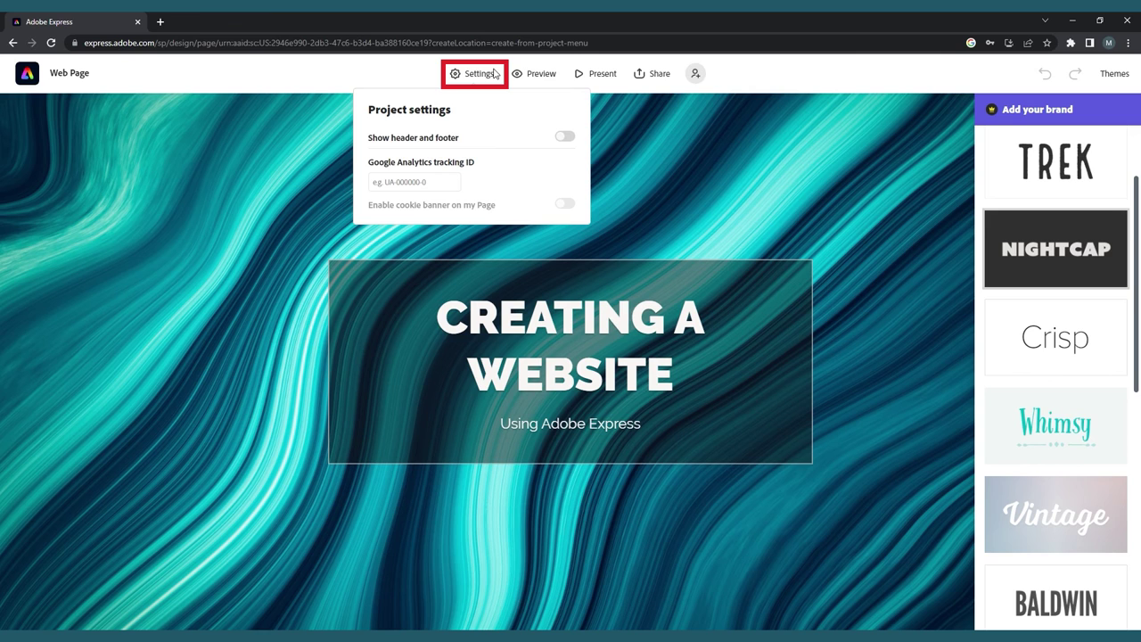
pyautogui.click(493, 74)
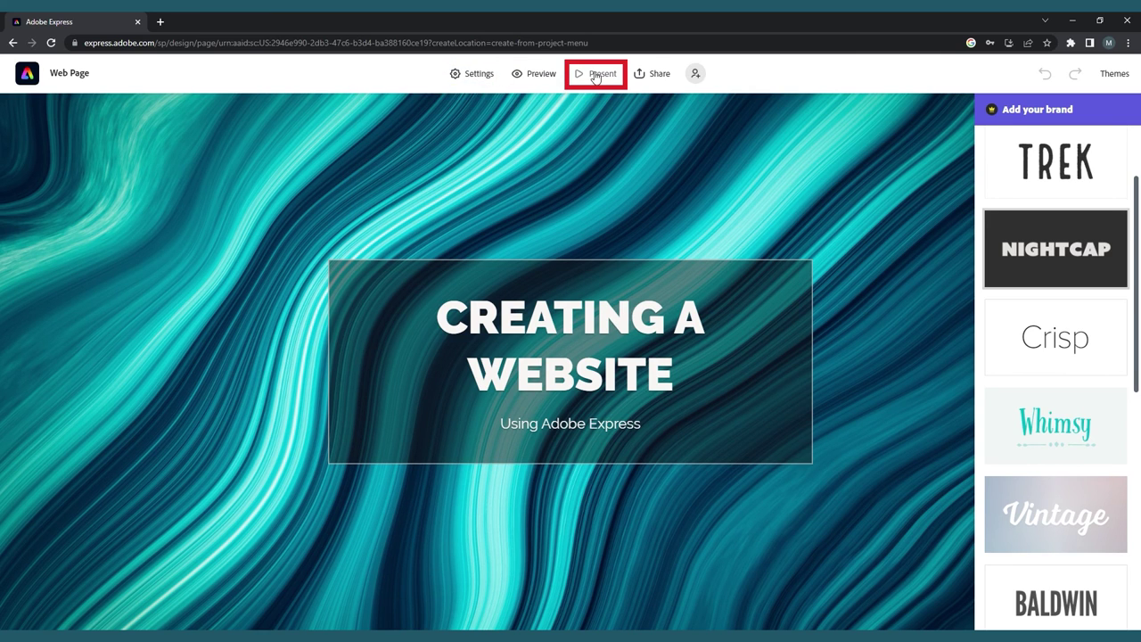
pyautogui.click(656, 76)
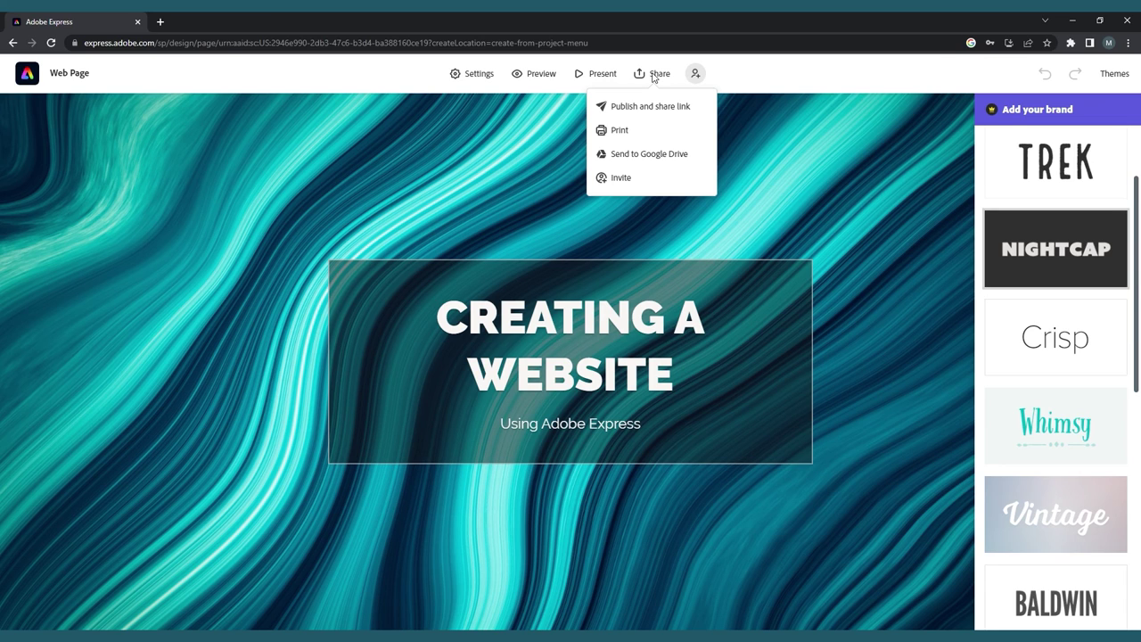
# Publish the page as a share link titled 'Creating a website' under the Education category
pyautogui.click(673, 106)
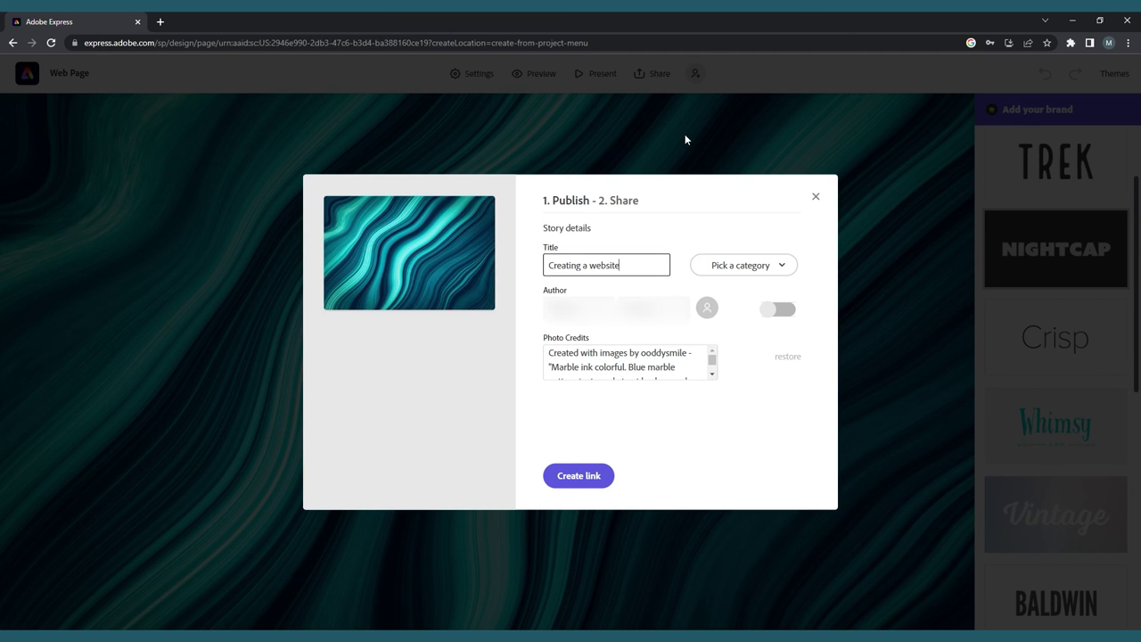
pyautogui.click(772, 266)
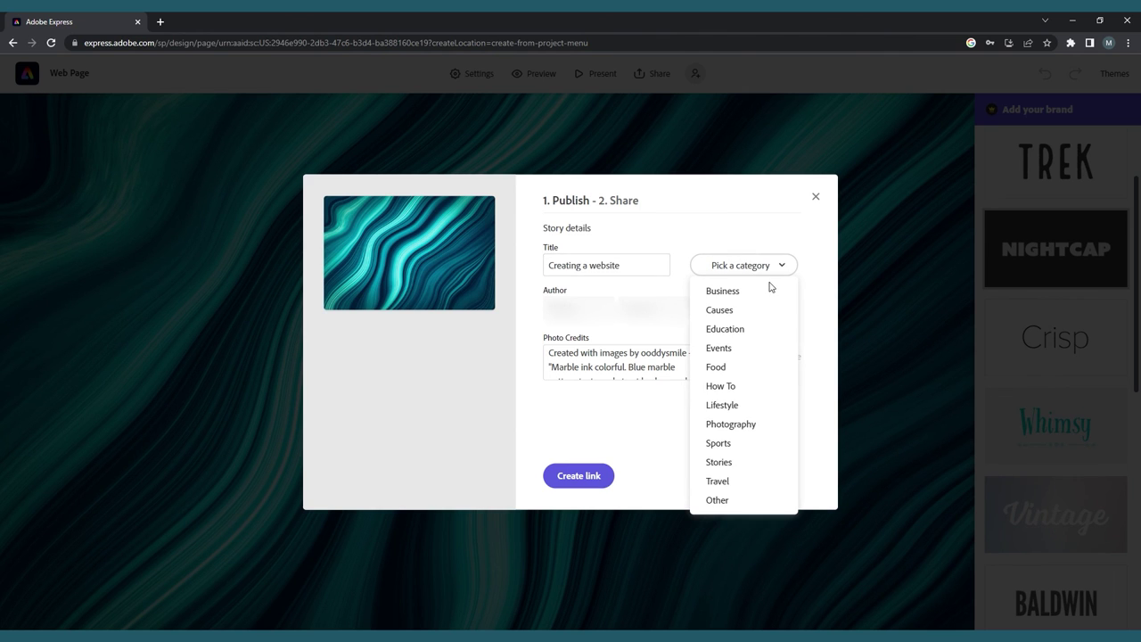
pyautogui.click(747, 331)
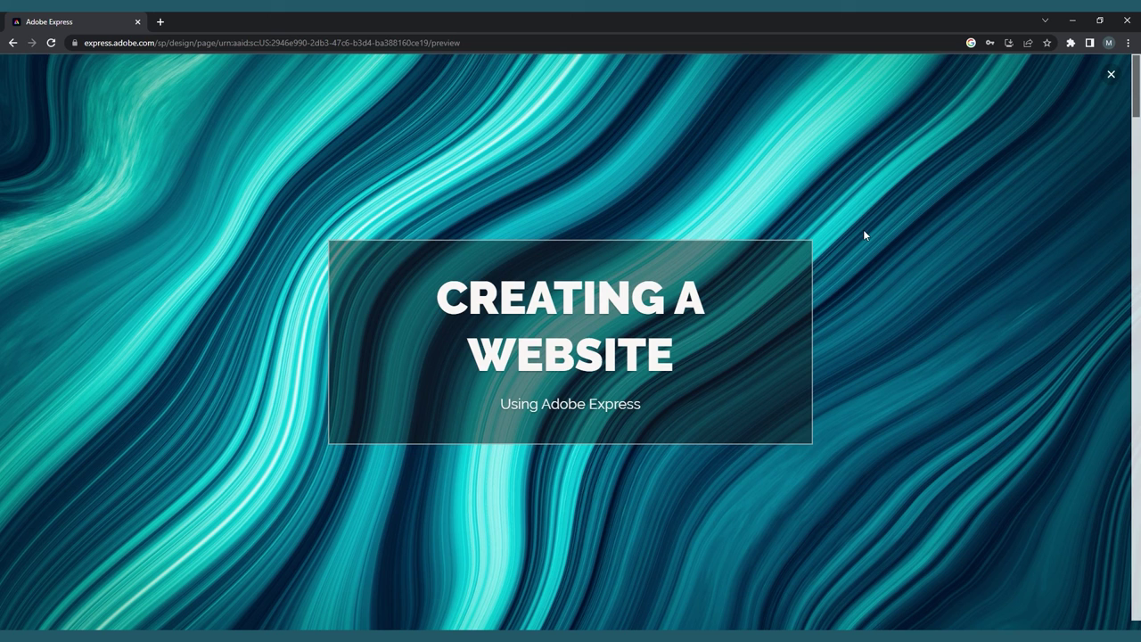
pyautogui.scroll(-5, 864, 232)
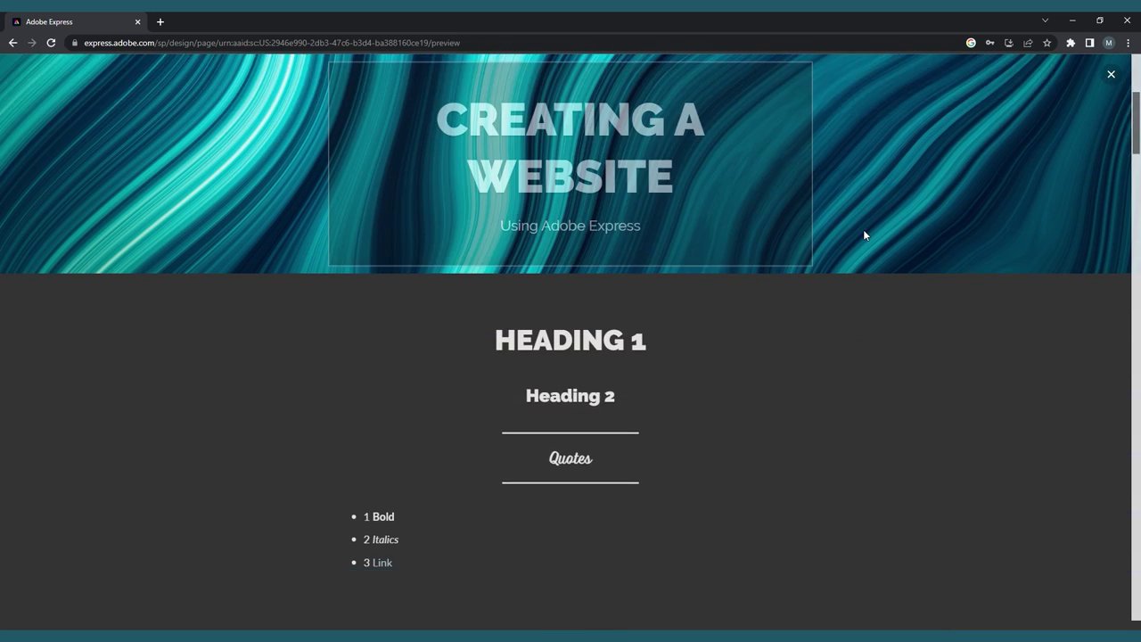
pyautogui.scroll(-2, 864, 234)
pyautogui.scroll(-6, 864, 235)
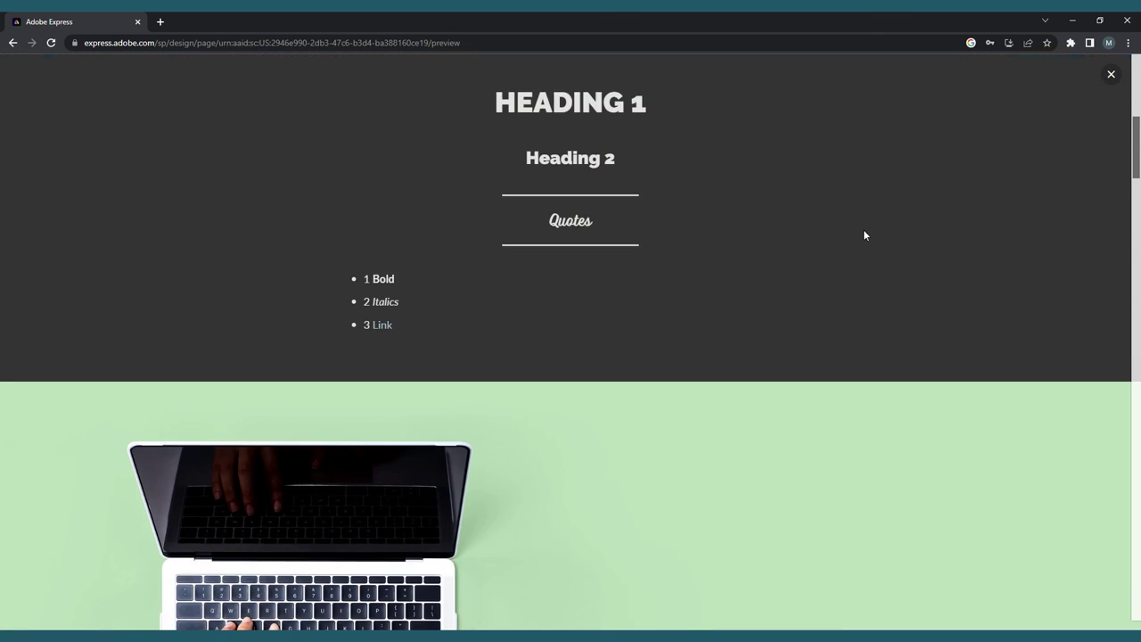
pyautogui.scroll(-8, 864, 235)
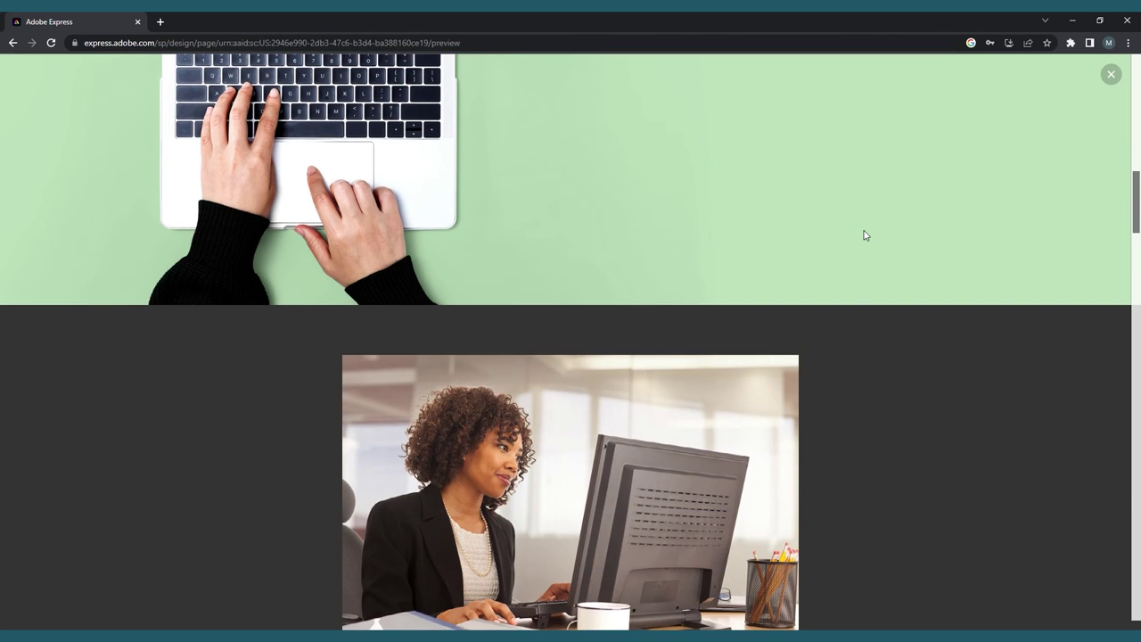
pyautogui.scroll(-7, 864, 235)
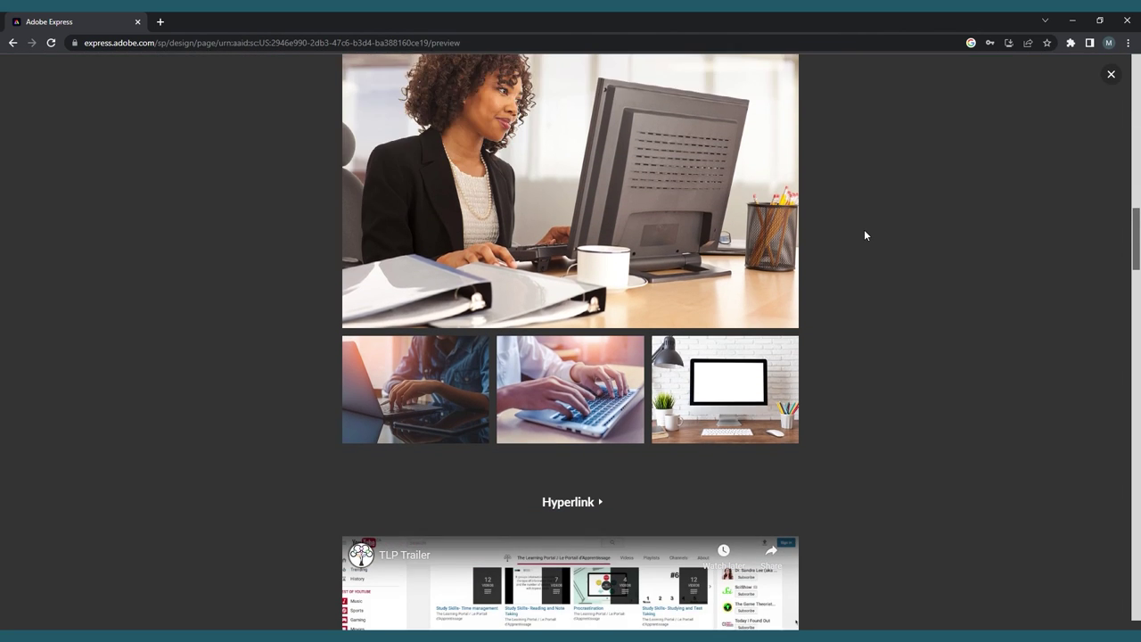
pyautogui.scroll(-10, 864, 234)
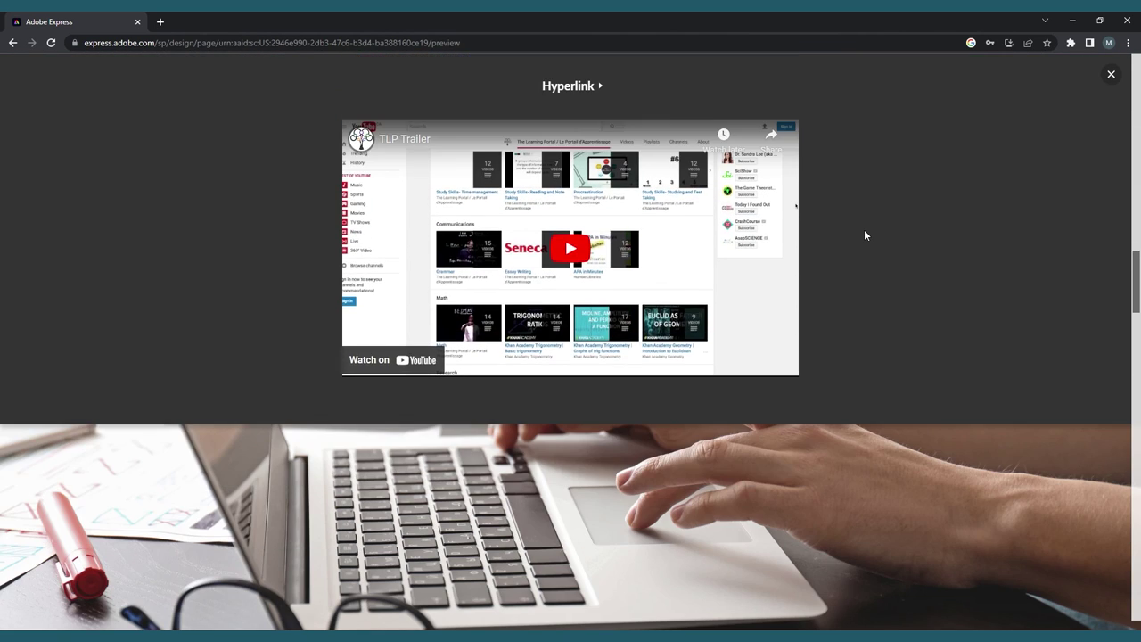
pyautogui.scroll(-7, 864, 235)
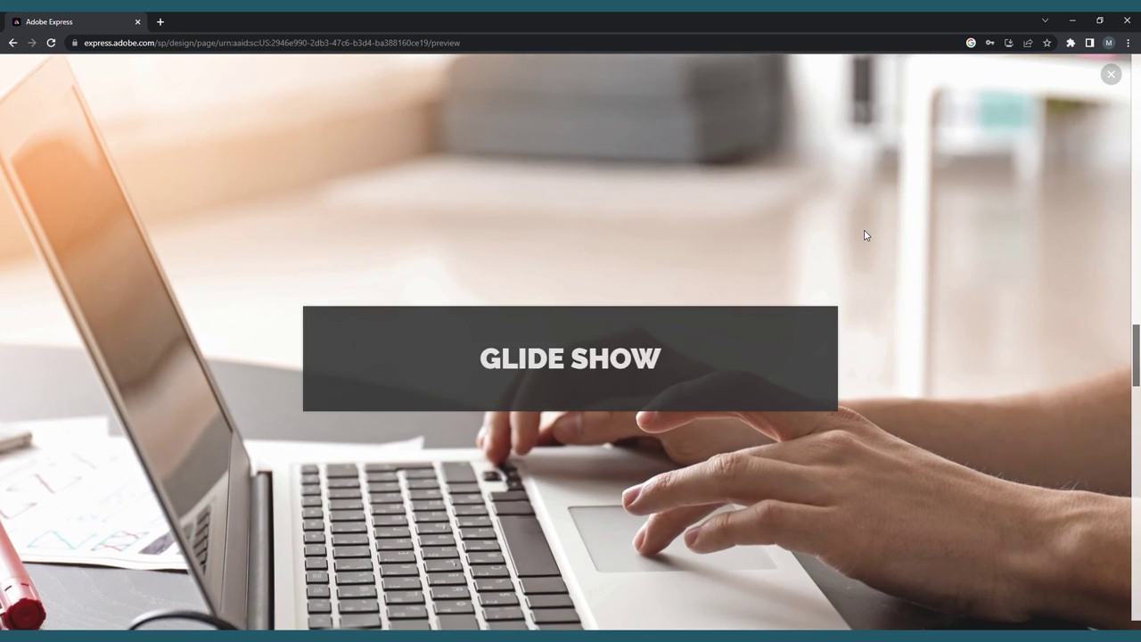
pyautogui.scroll(-8, 864, 235)
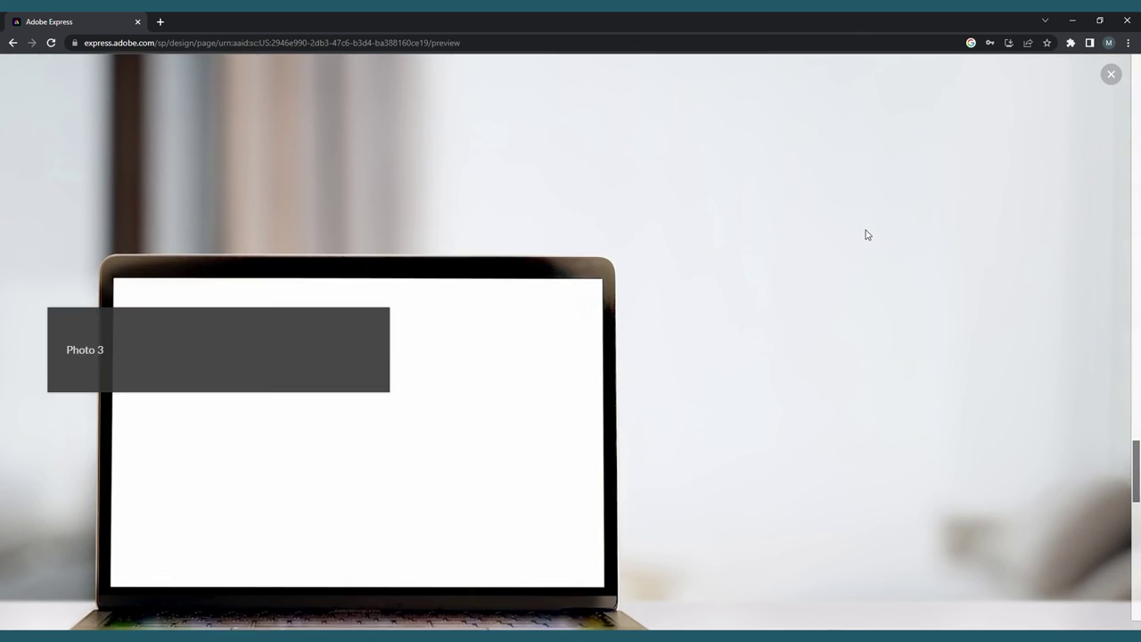
pyautogui.scroll(-10, 865, 234)
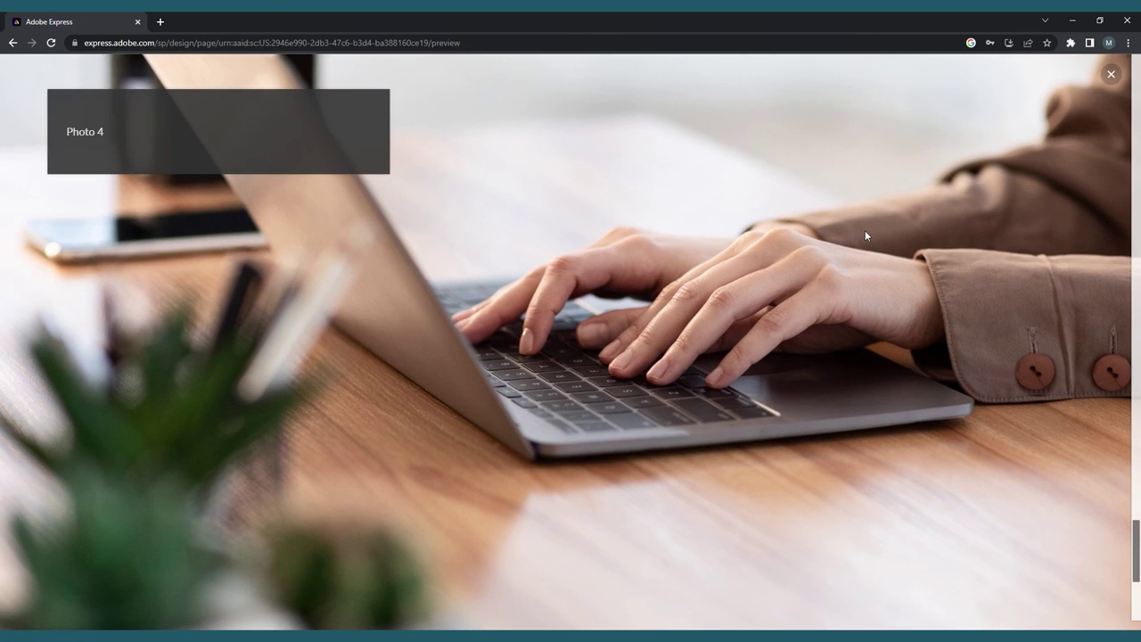
pyautogui.scroll(-5, 865, 235)
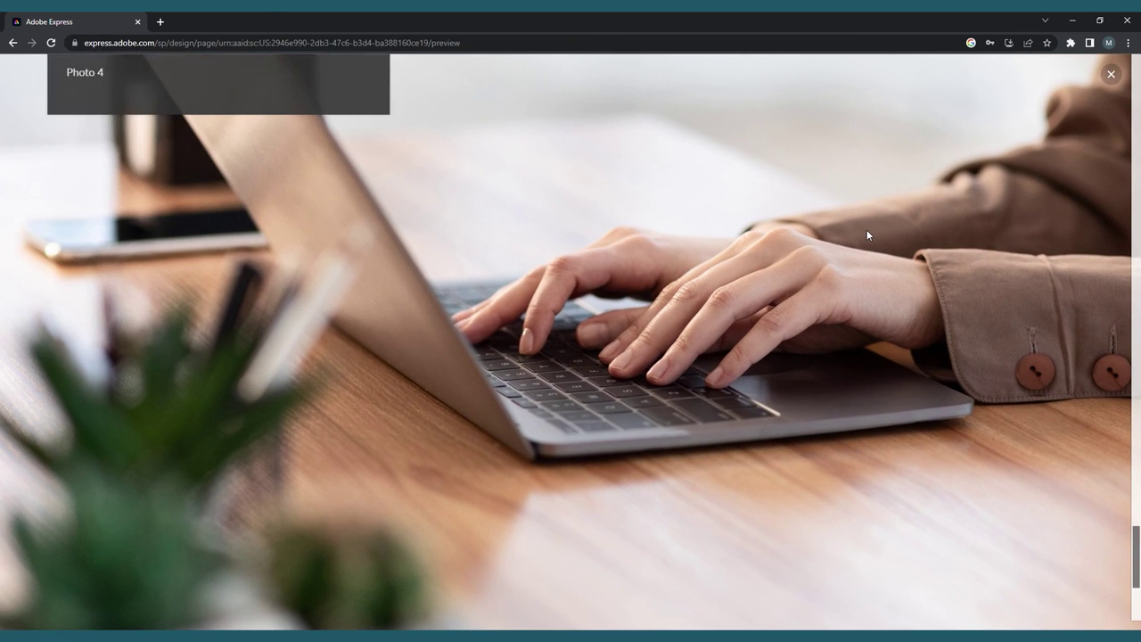